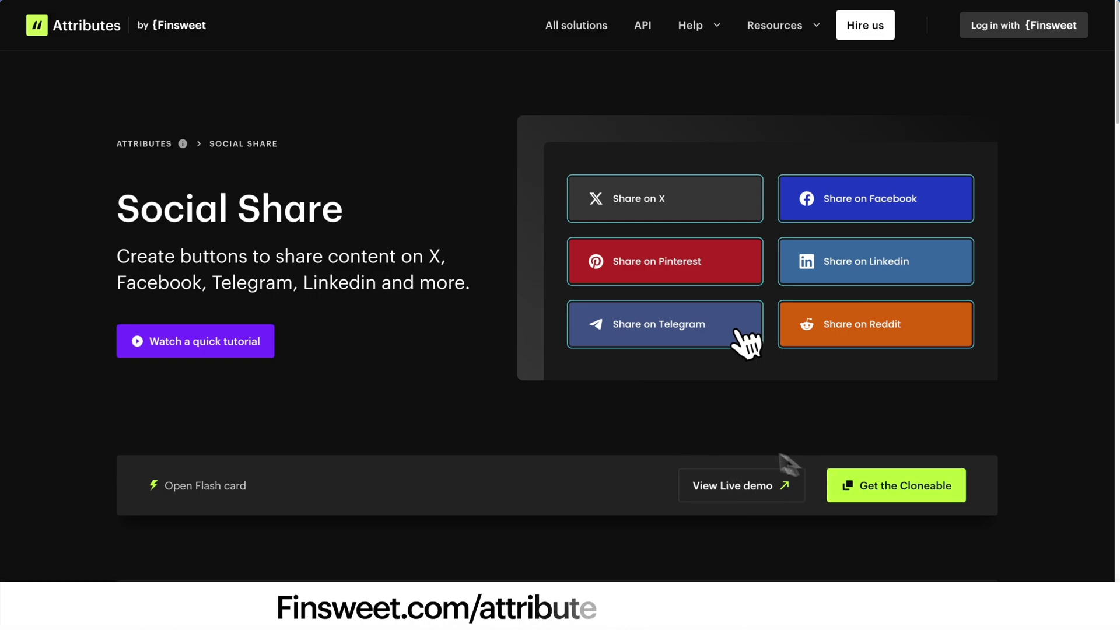
Step: Copy the Social Share step 1 head install script from the Finsweet docs
scroll(617, 408, "down", 8)
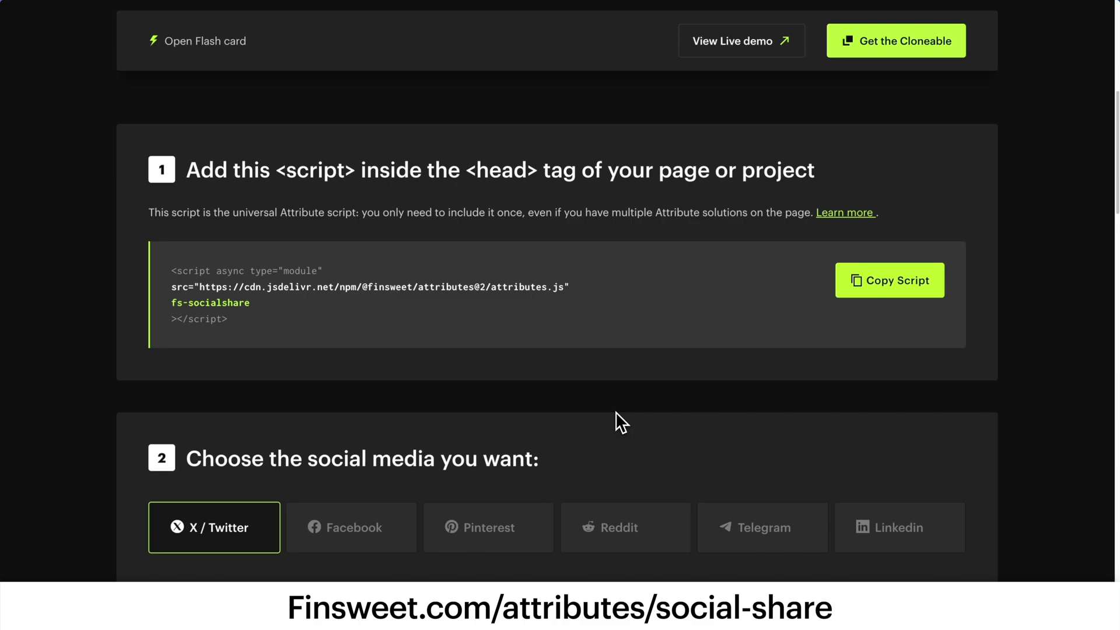
scroll(615, 411, "down", 5)
scroll(615, 411, "down", 2)
scroll(614, 411, "down", 3)
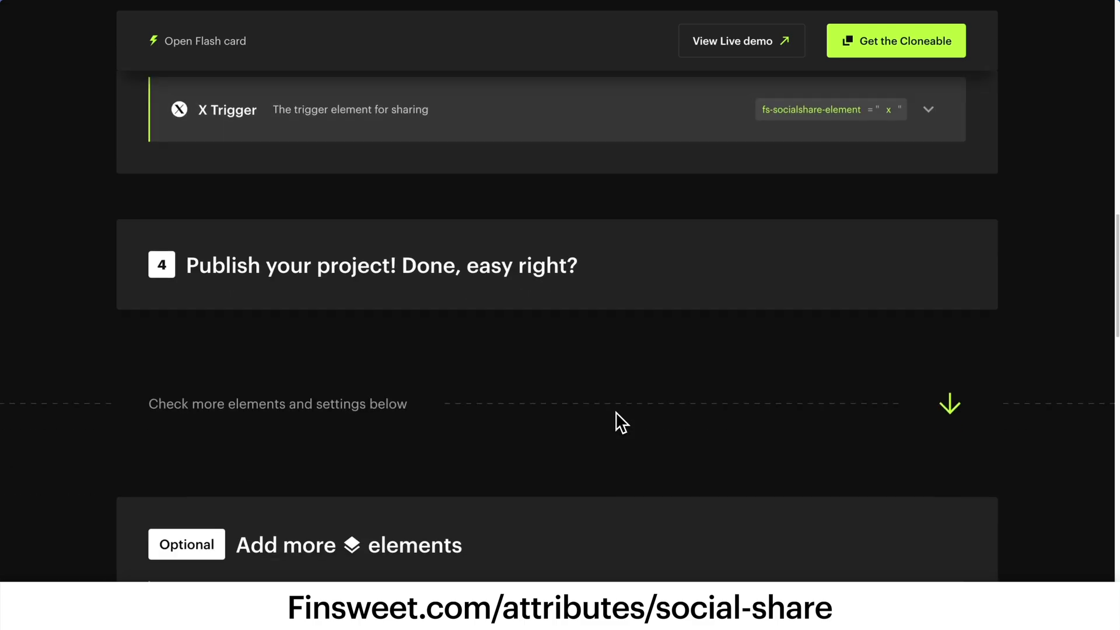
scroll(615, 411, "down", 7)
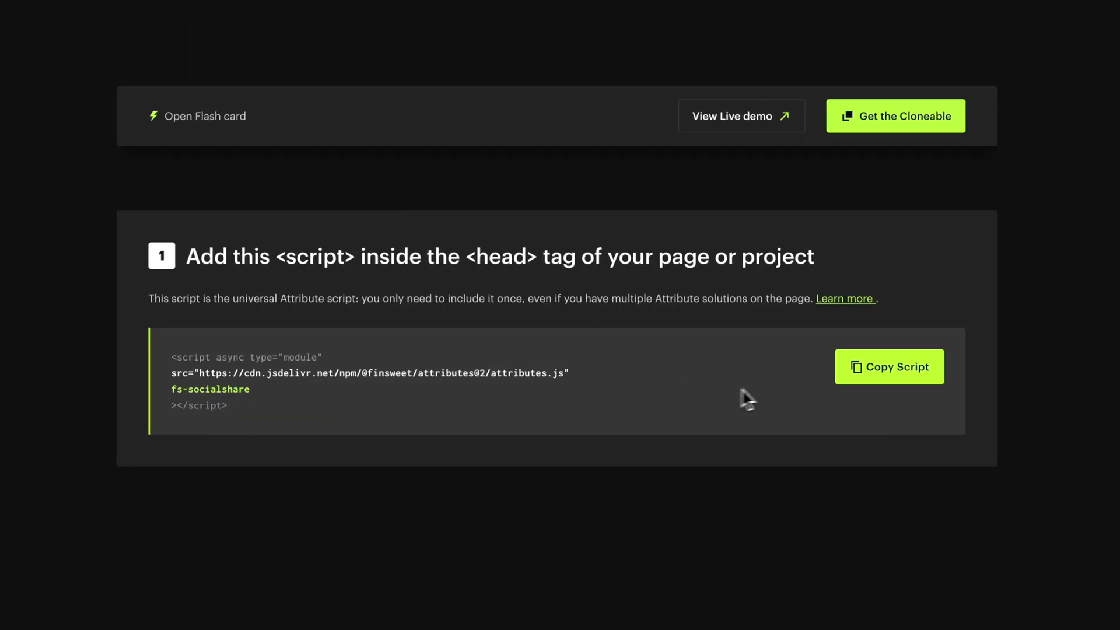
left_click(873, 374)
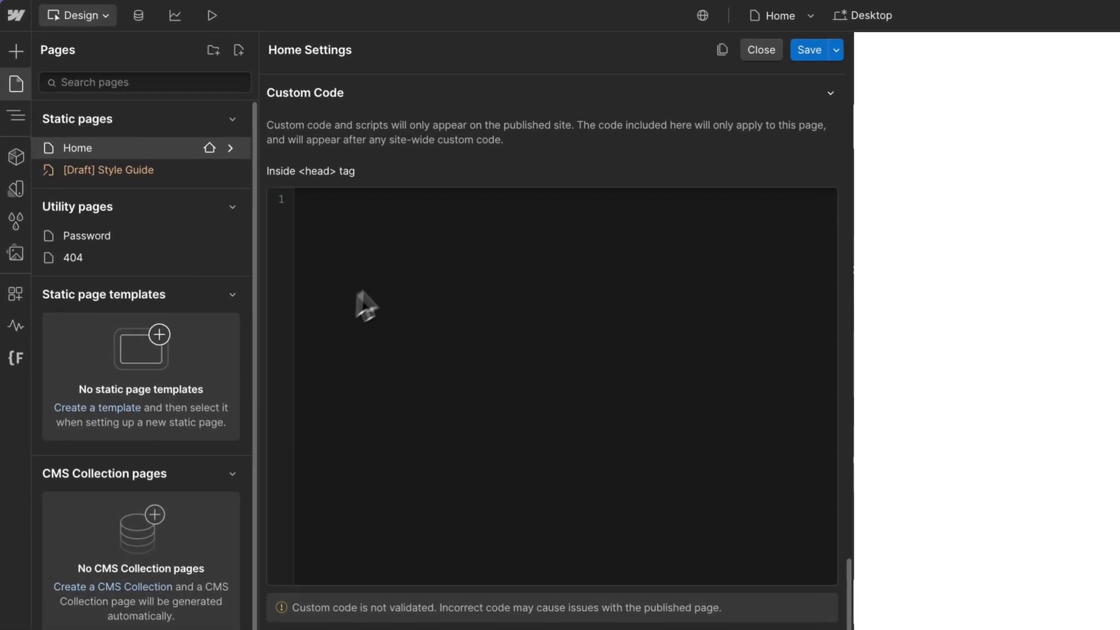
Step: Paste the Finsweet fs-socialshare script into Site settings head code and save it
left_click(425, 244)
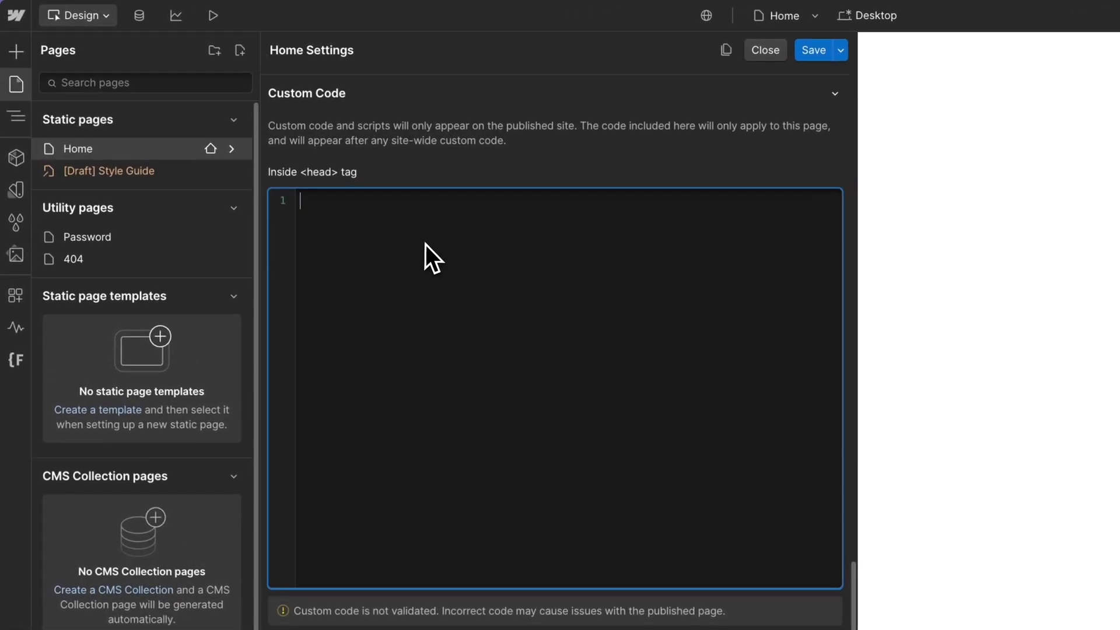
key("ctrl+v")
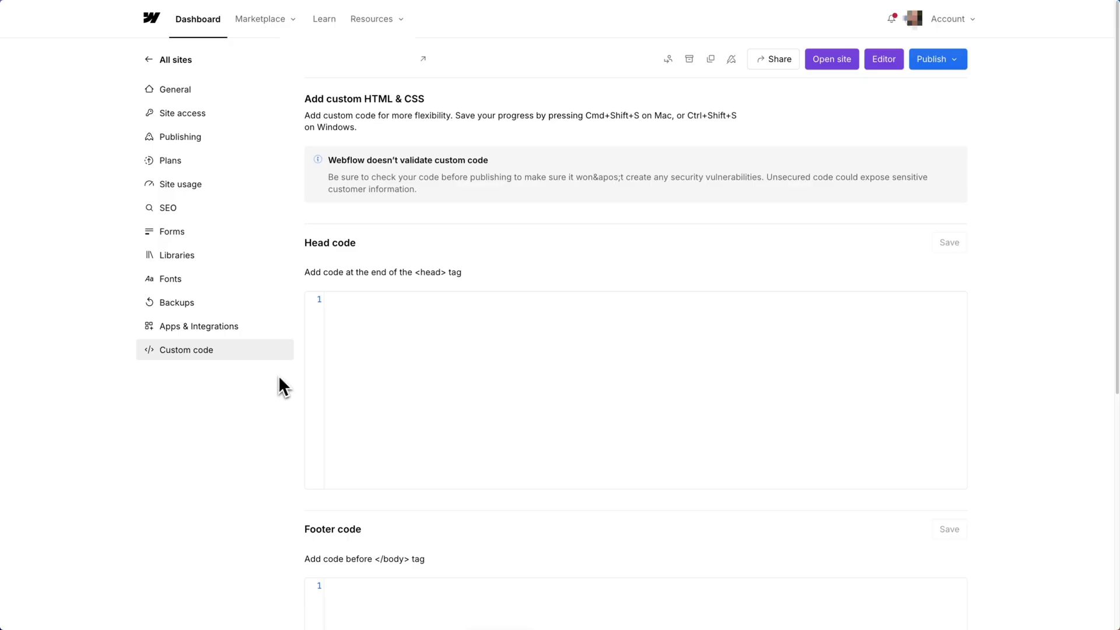
key("ctrl+v")
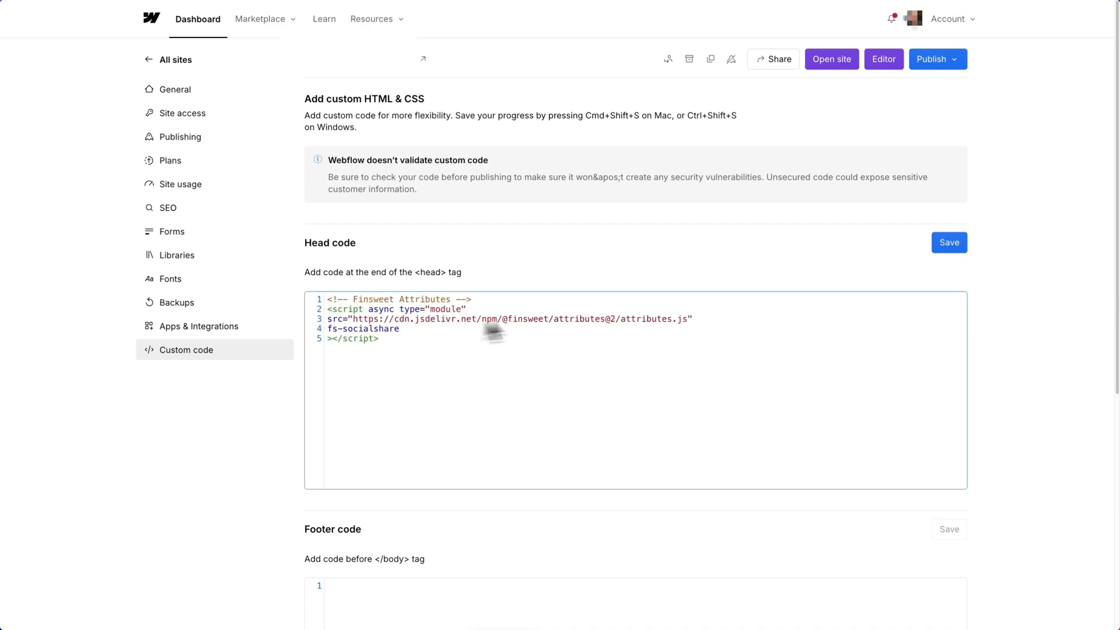
left_click(949, 244)
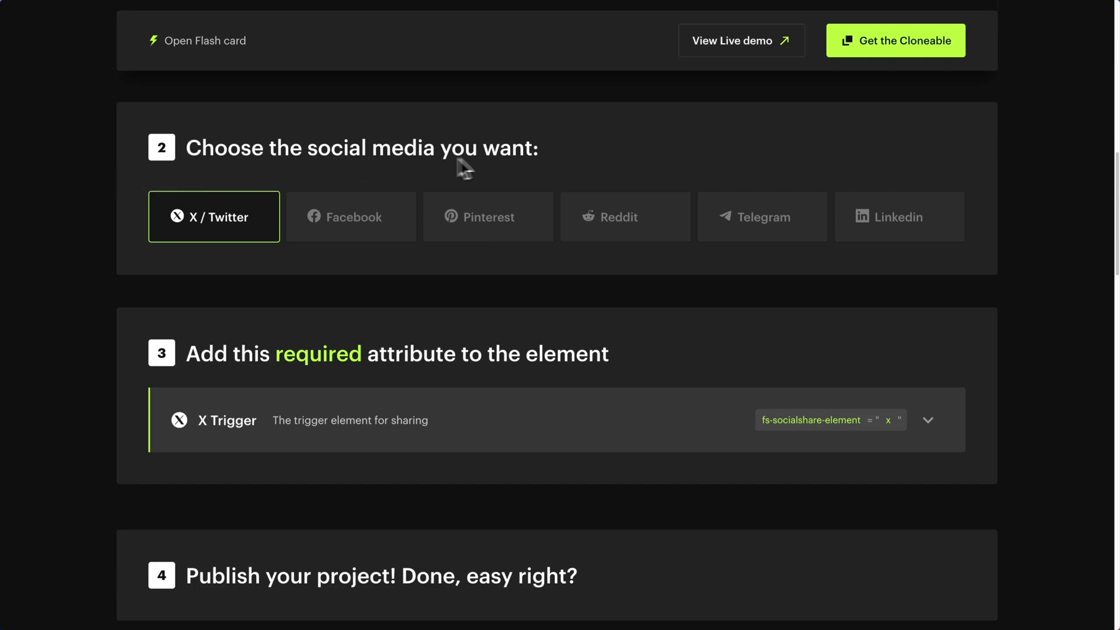
Step: Switch the guide to Facebook and copy the Facebook Trigger name fs-socialshare-element
left_click(369, 221)
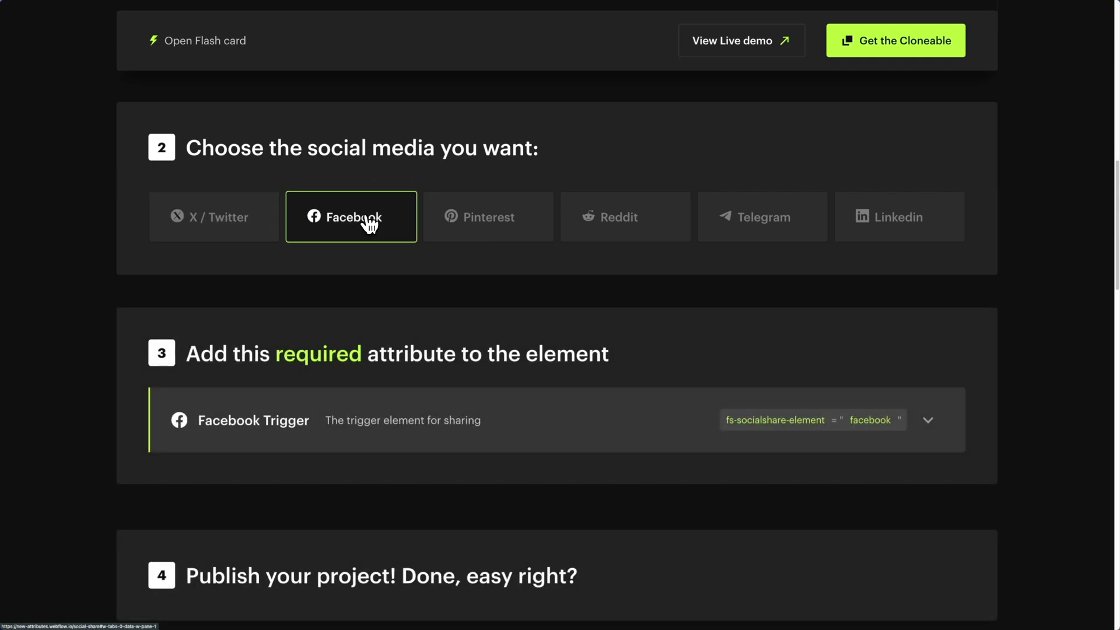
scroll(369, 221, "down", 1)
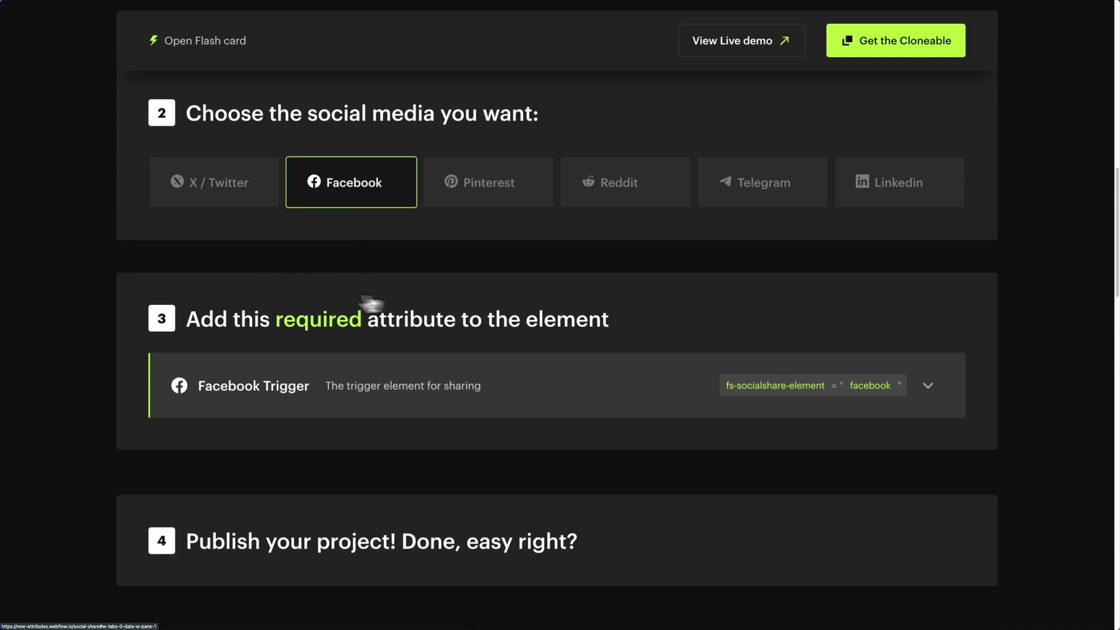
left_click(349, 379)
scroll(443, 388, "down", 5)
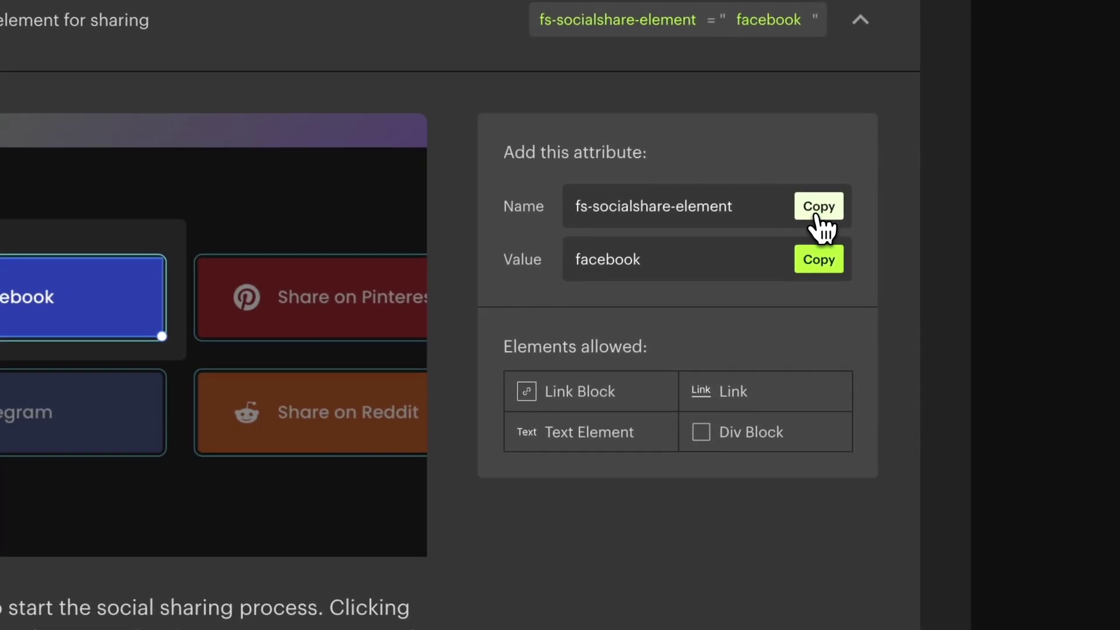
left_click(902, 330)
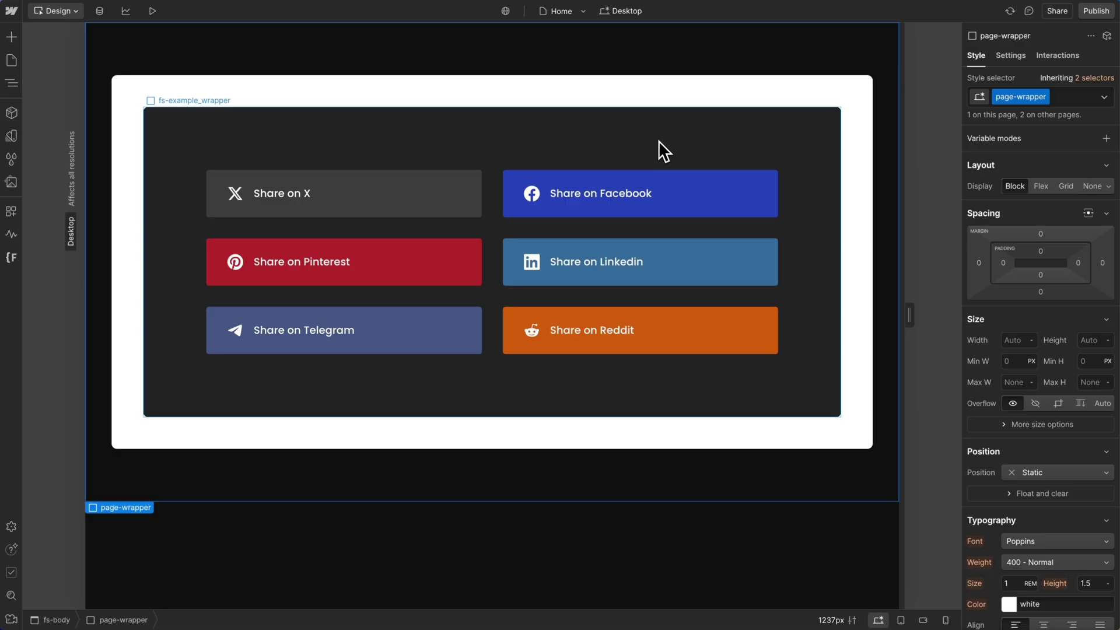
Step: Give the Share on Facebook link custom attribute fs-socialshare-element="facebook", then start publishing
left_click(704, 200)
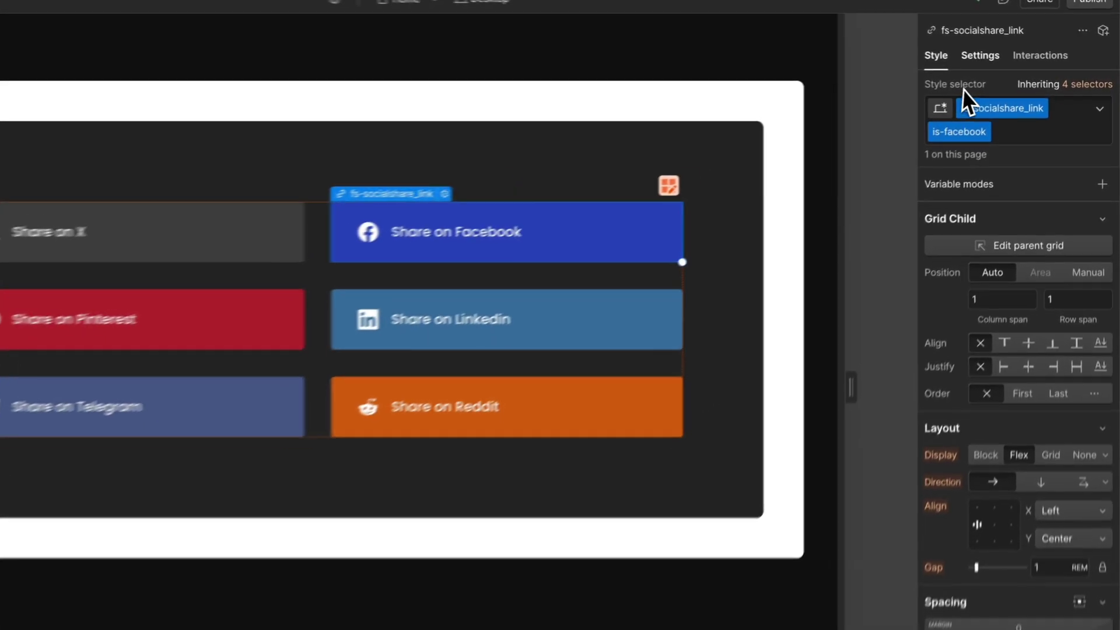
left_click(977, 57)
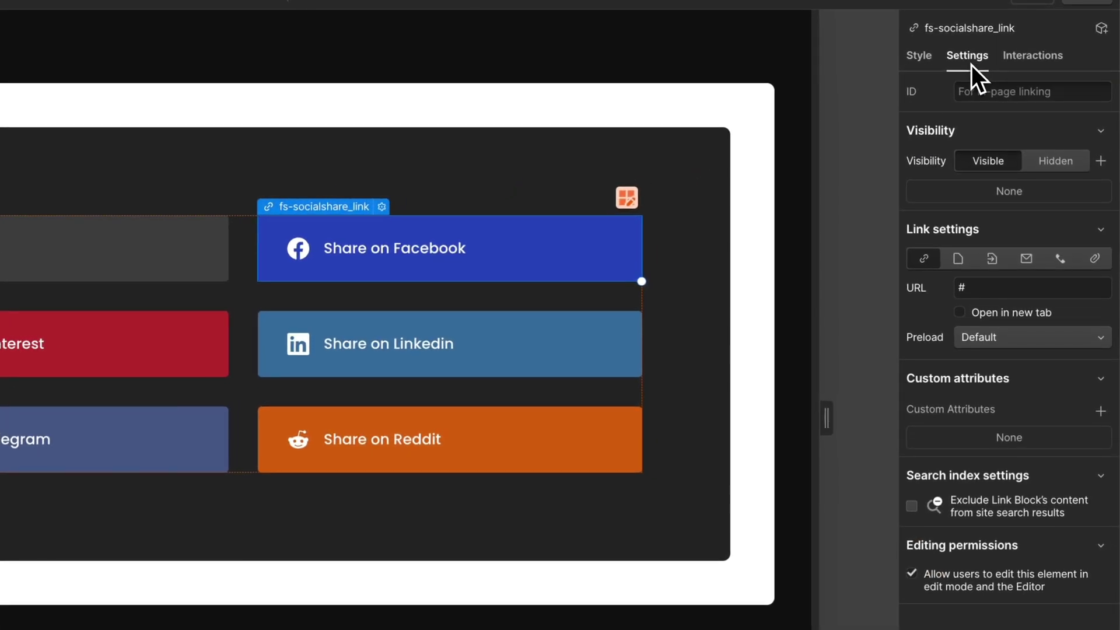
left_click(1100, 412)
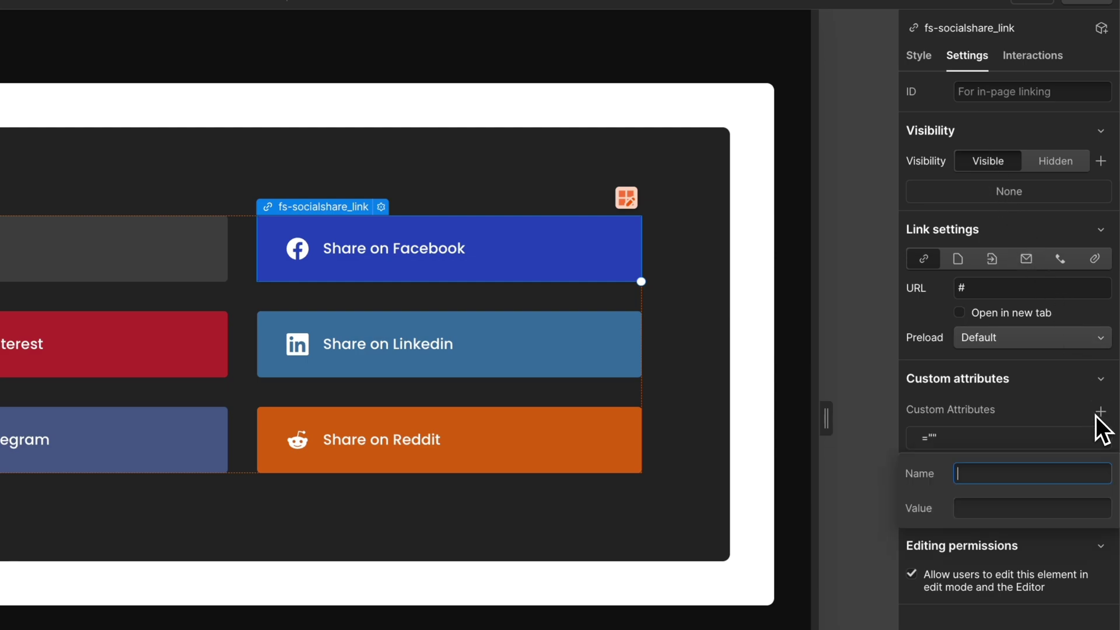
type("fs-socialshare-element")
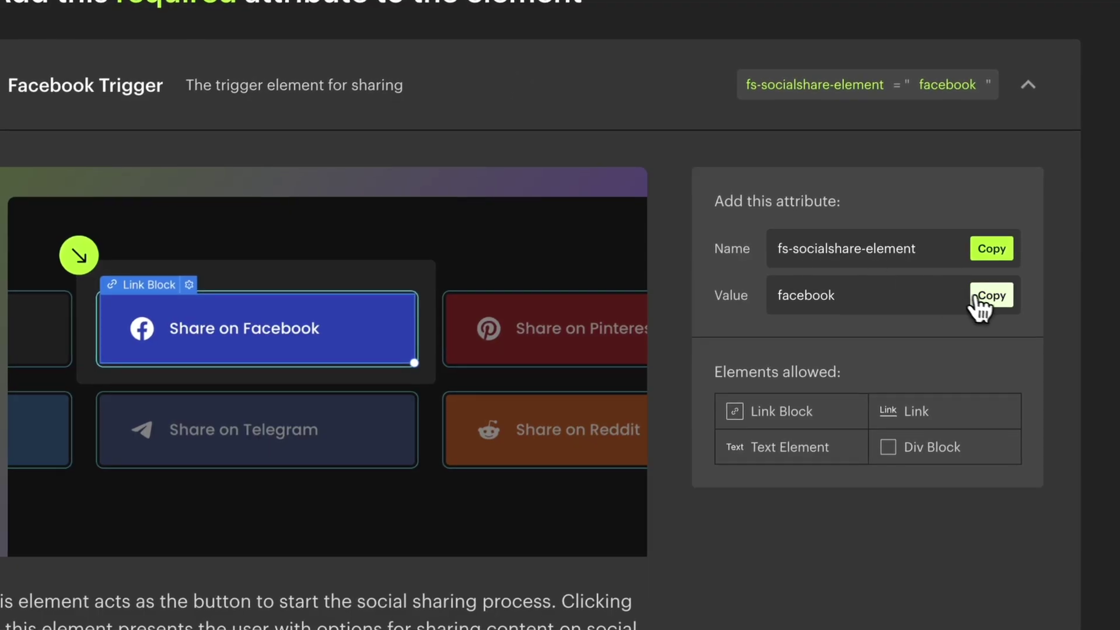
left_click(987, 297)
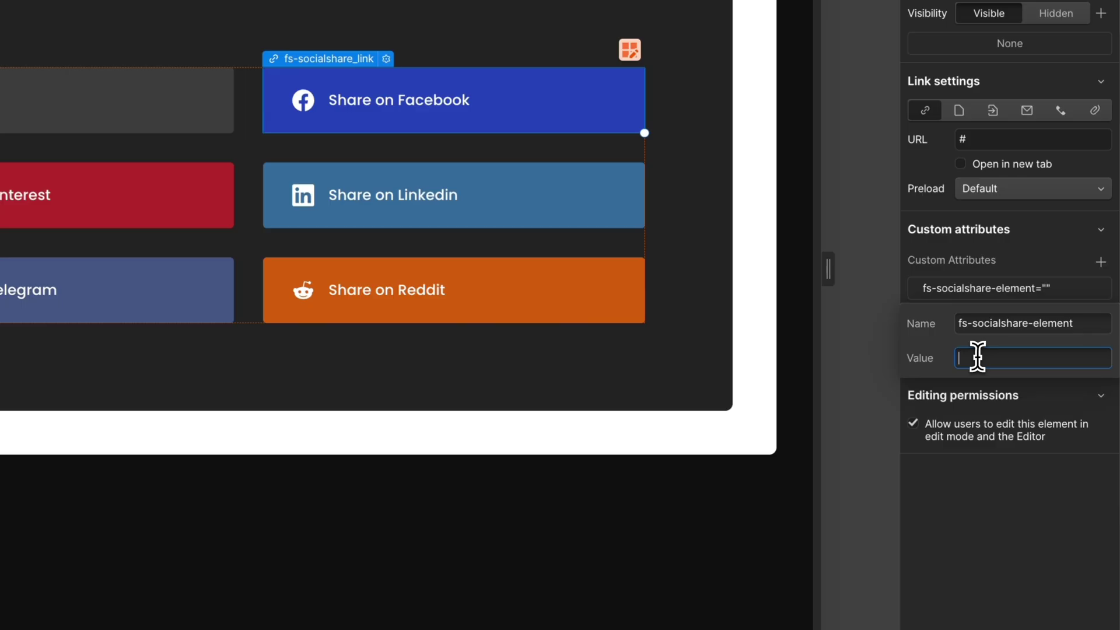
key("ctrl+v")
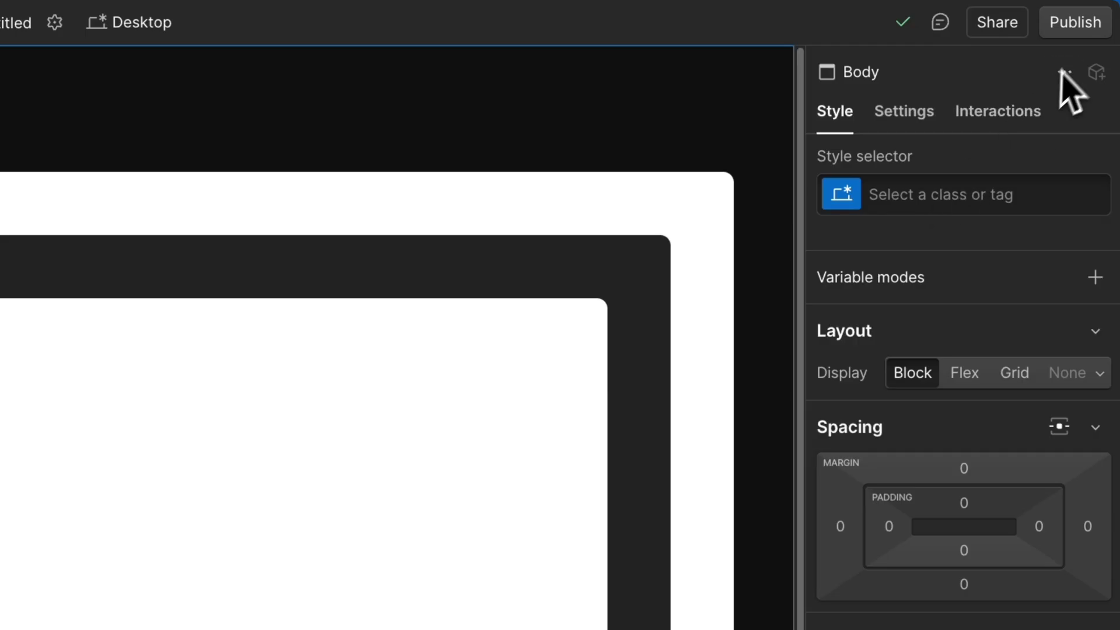
left_click(1075, 22)
Step: Publish to the selected domains and test Share on Facebook on the live site
left_click(962, 394)
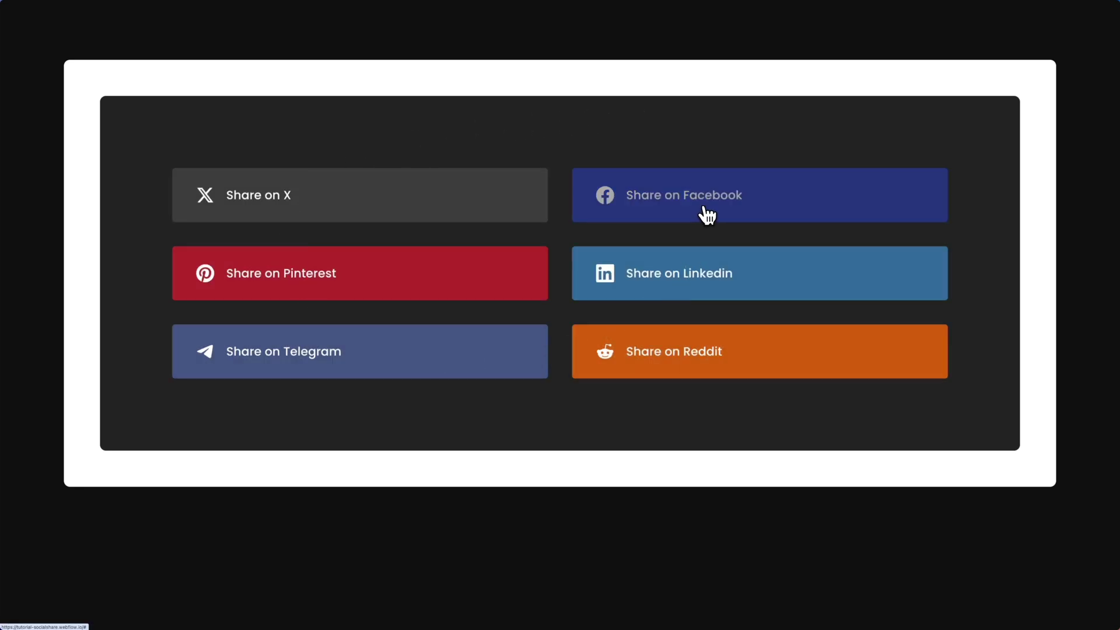
left_click(707, 215)
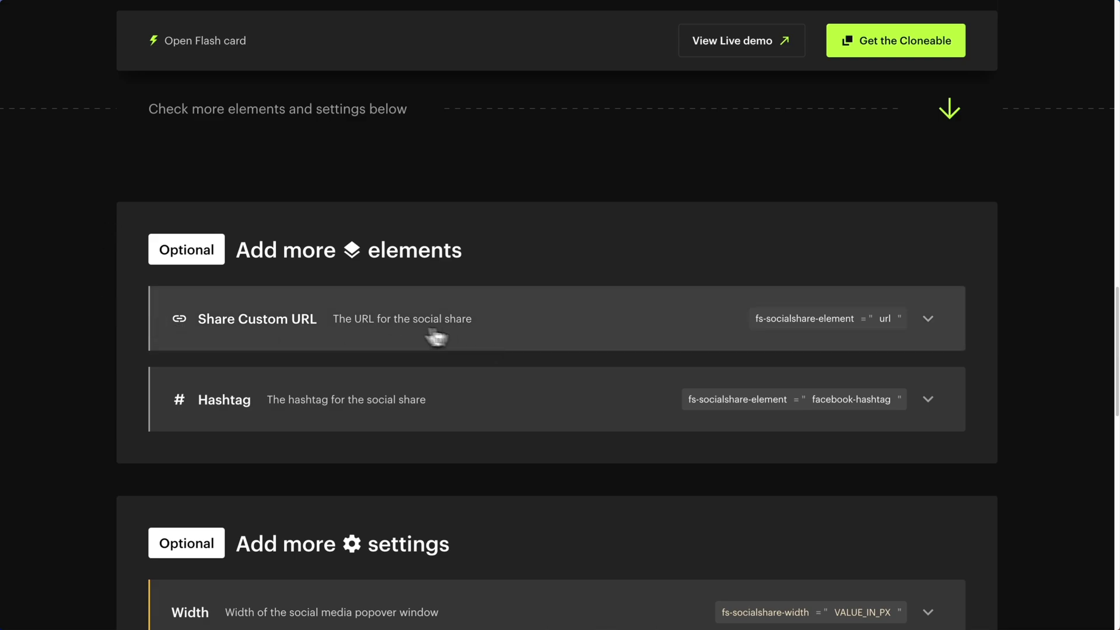
Step: Expand Share Custom URL to see its url value for text elements
left_click(513, 330)
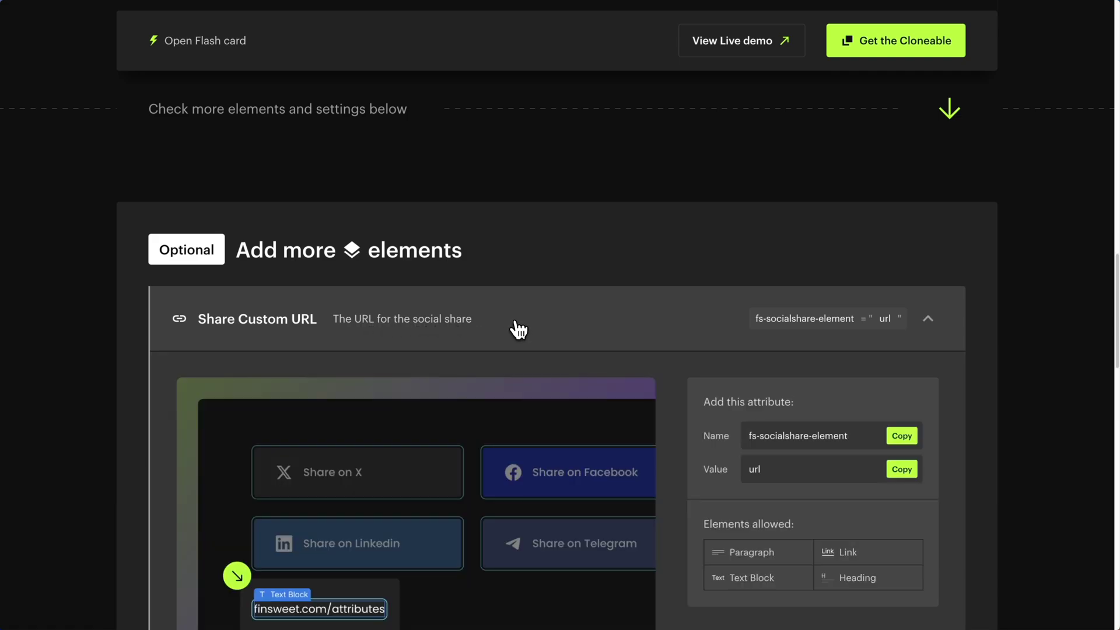
scroll(515, 330, "down", 2)
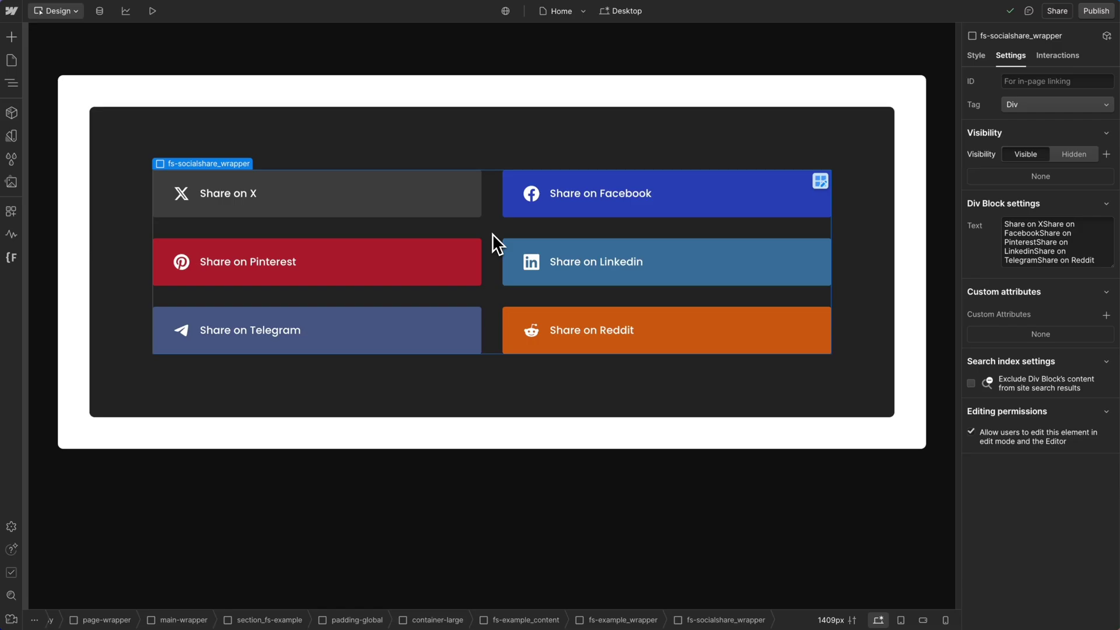
Step: Insert a Text Block below the share buttons and type 'finsweet.com' into it
key("ctrl+e")
type("text")
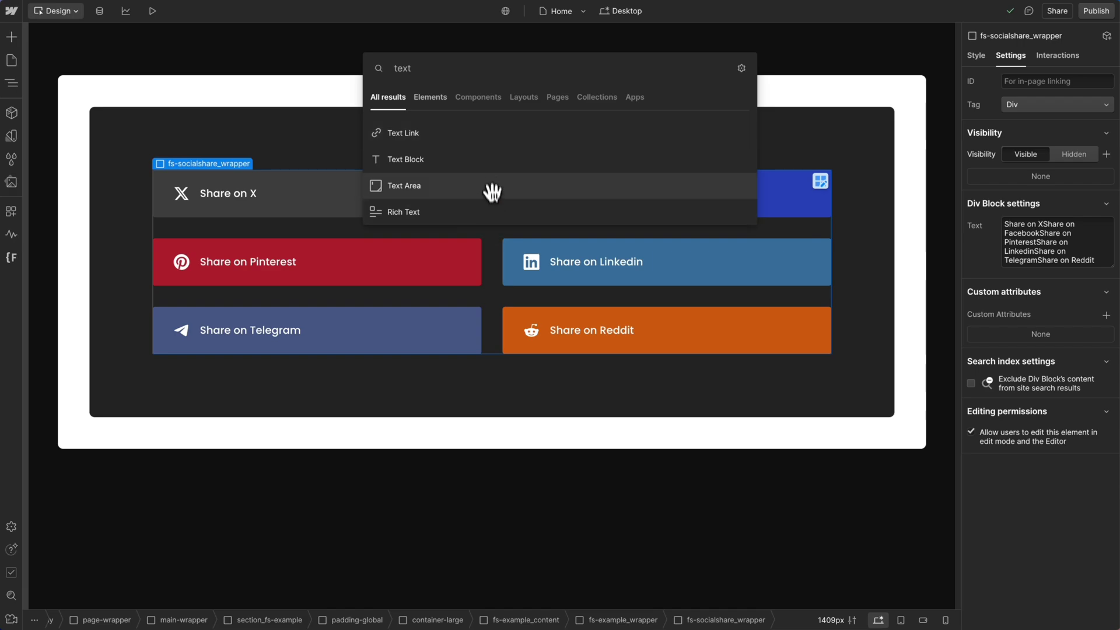
left_click(490, 167)
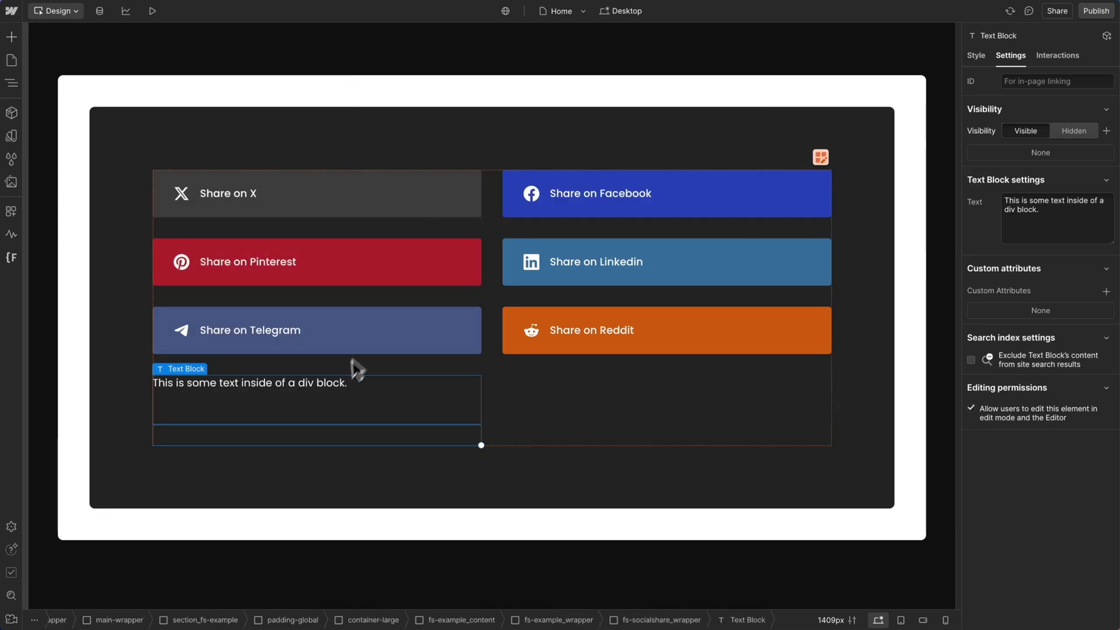
double_click(338, 382)
type("finsweet.com")
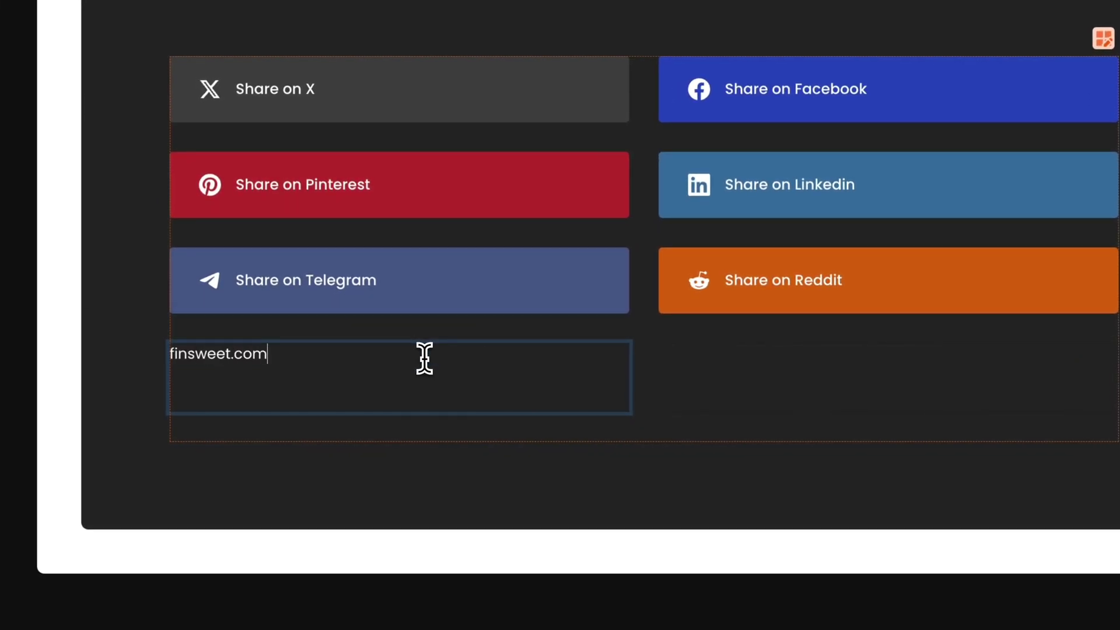
key("Escape")
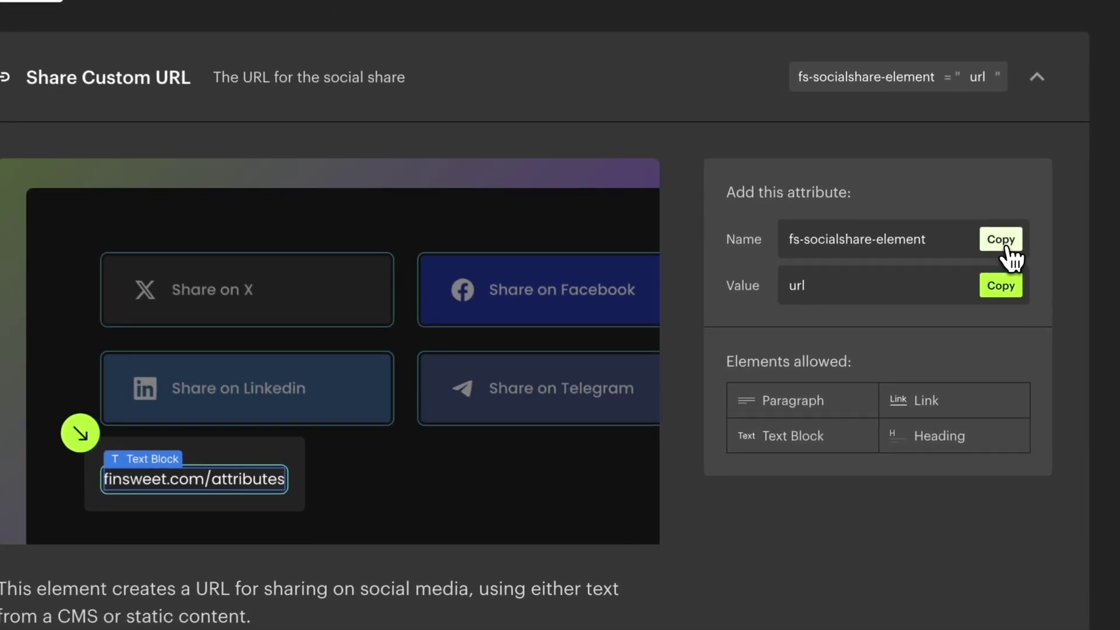
Step: Add custom attribute fs-socialshare-element="url" to the finsweet.com text block
left_click(1008, 247)
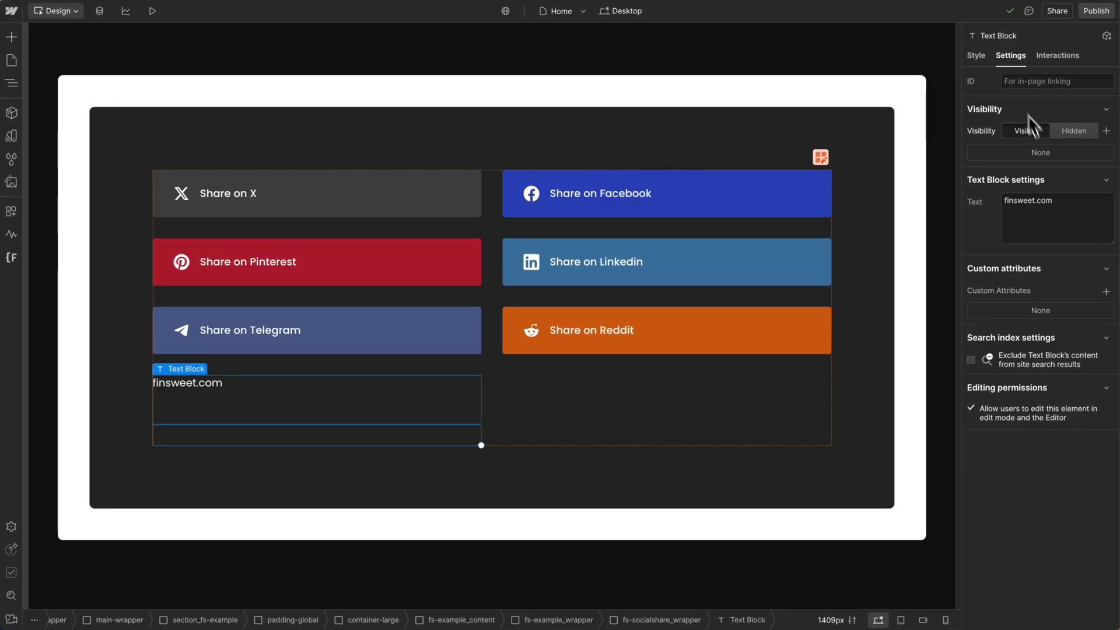
left_click(1106, 292)
key("ctrl+v")
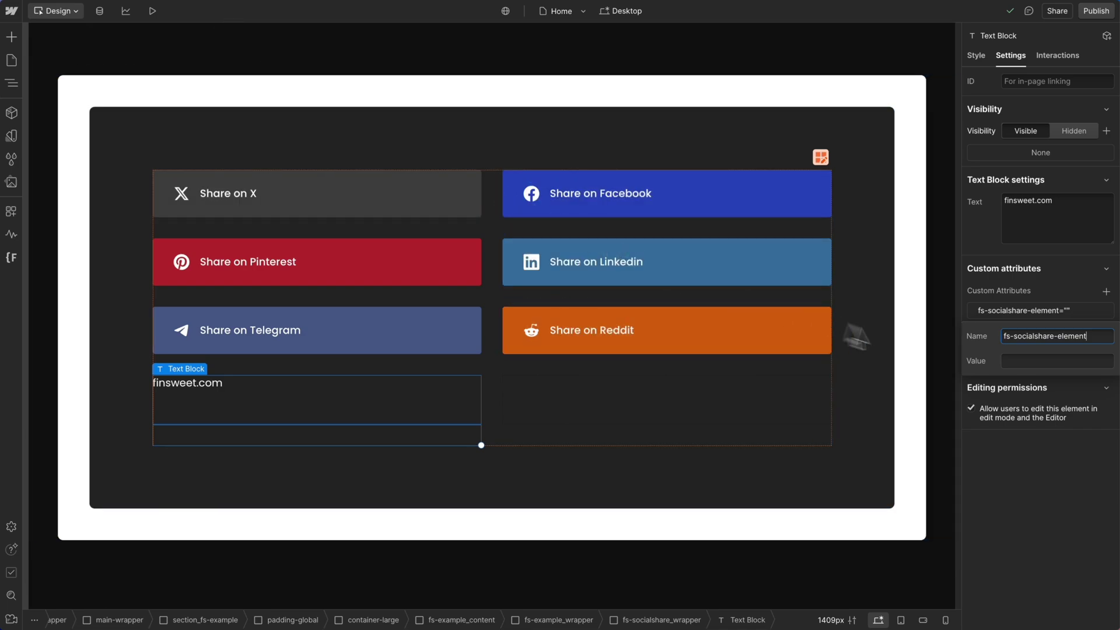
key("Return")
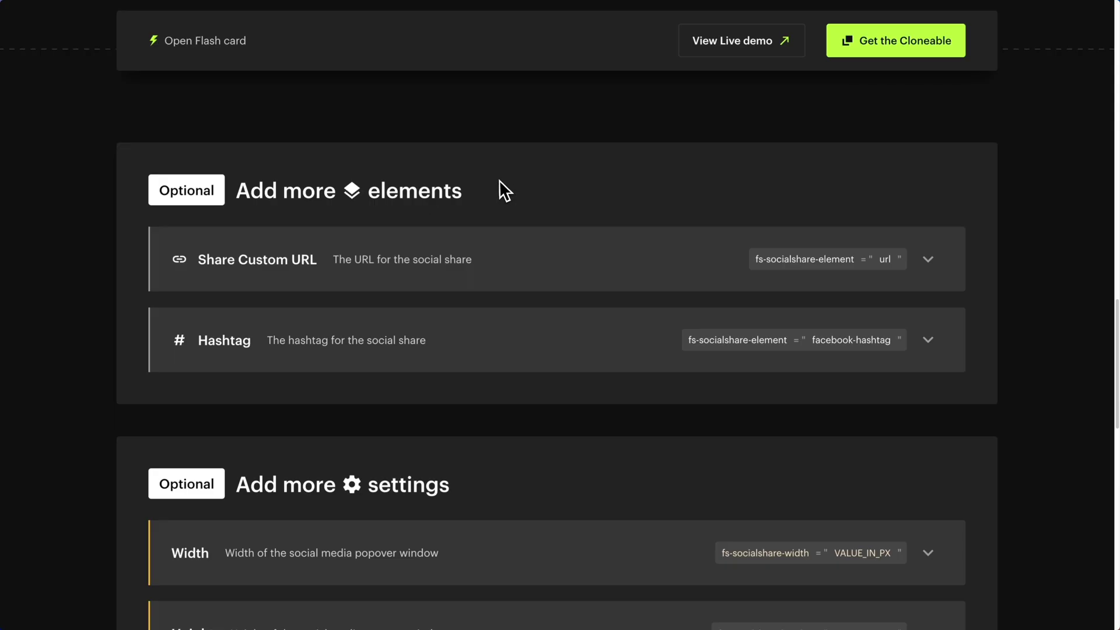
scroll(508, 180, "down", 1)
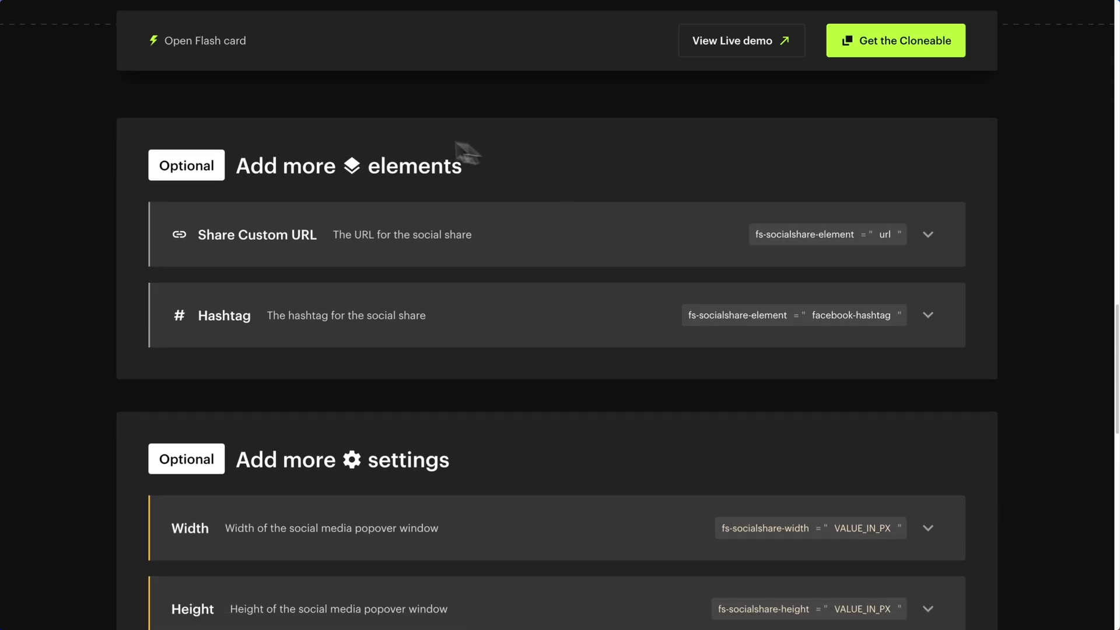
scroll(418, 408, "down", 3)
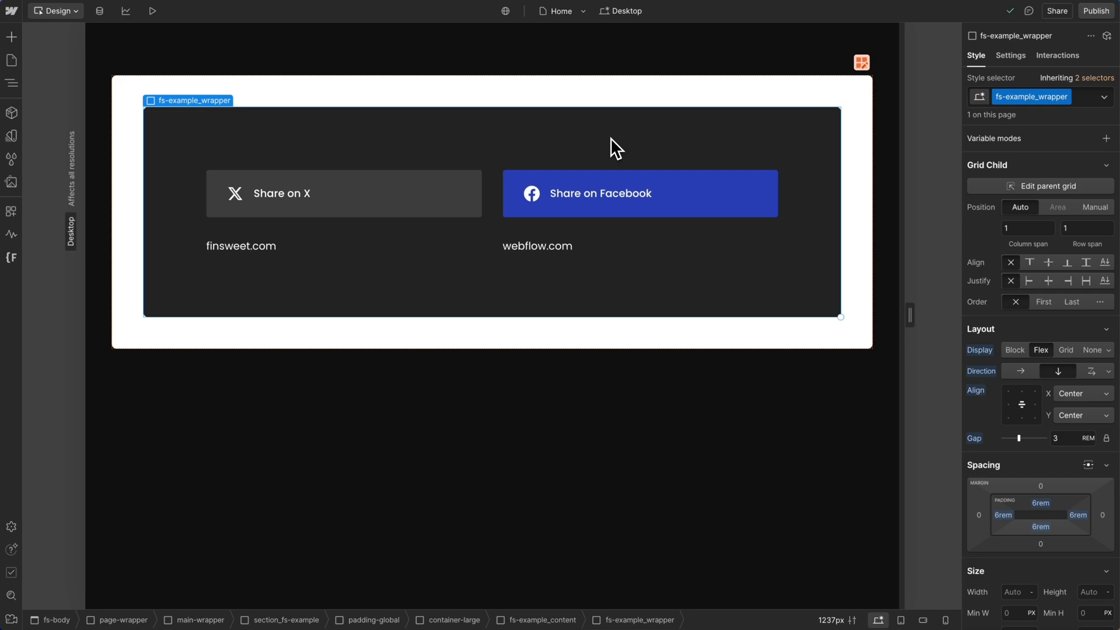
Step: Insert a Div Block with custom attribute fs-socialshare-instance="1"
key("ctrl+e")
type("div")
key("Return")
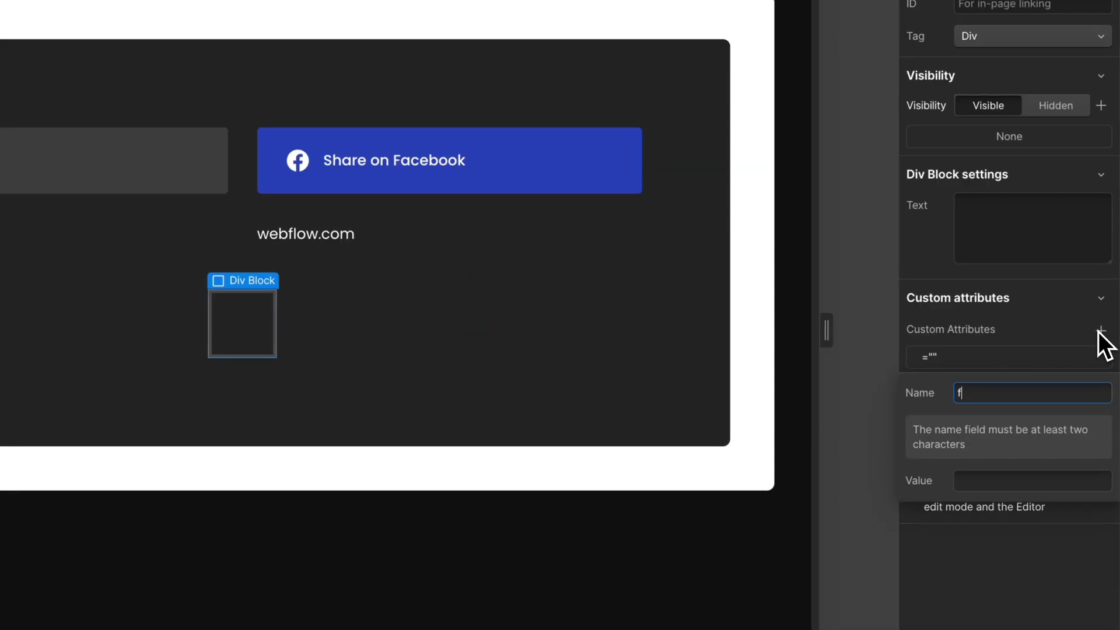
type("s-socialshare-instance")
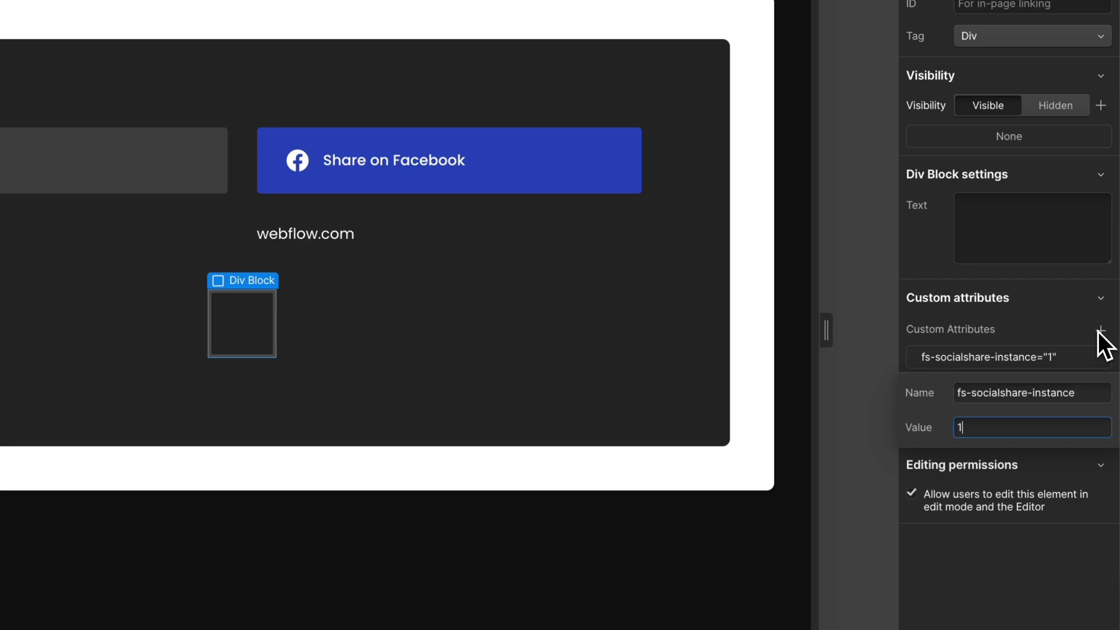
left_click(1062, 320)
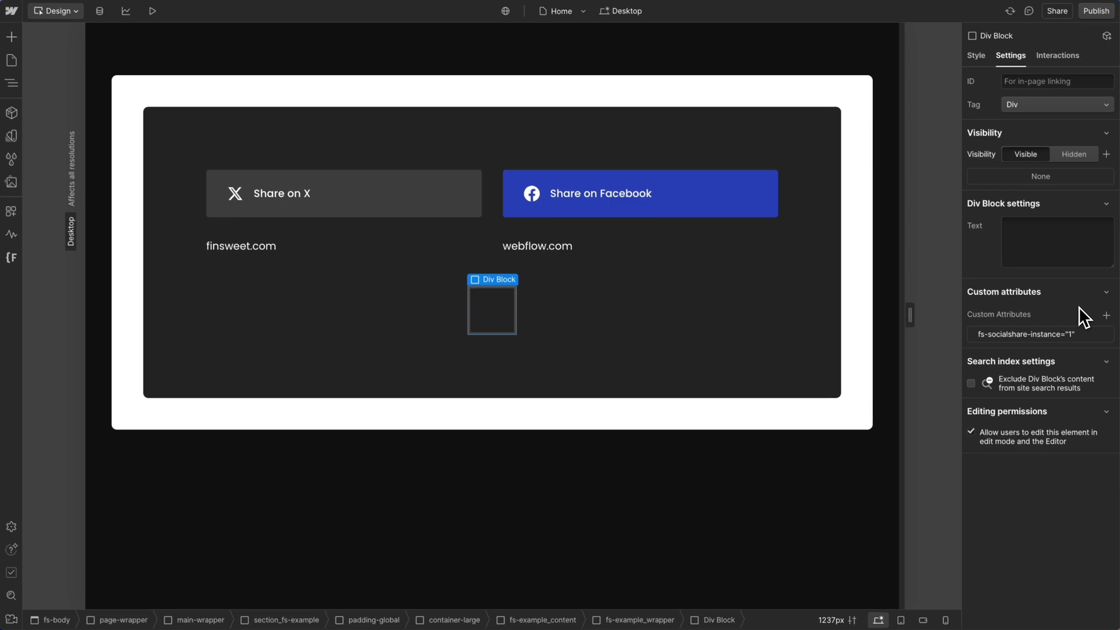
Step: Move the Share on X button and finsweet.com text into the new div
left_click(454, 210)
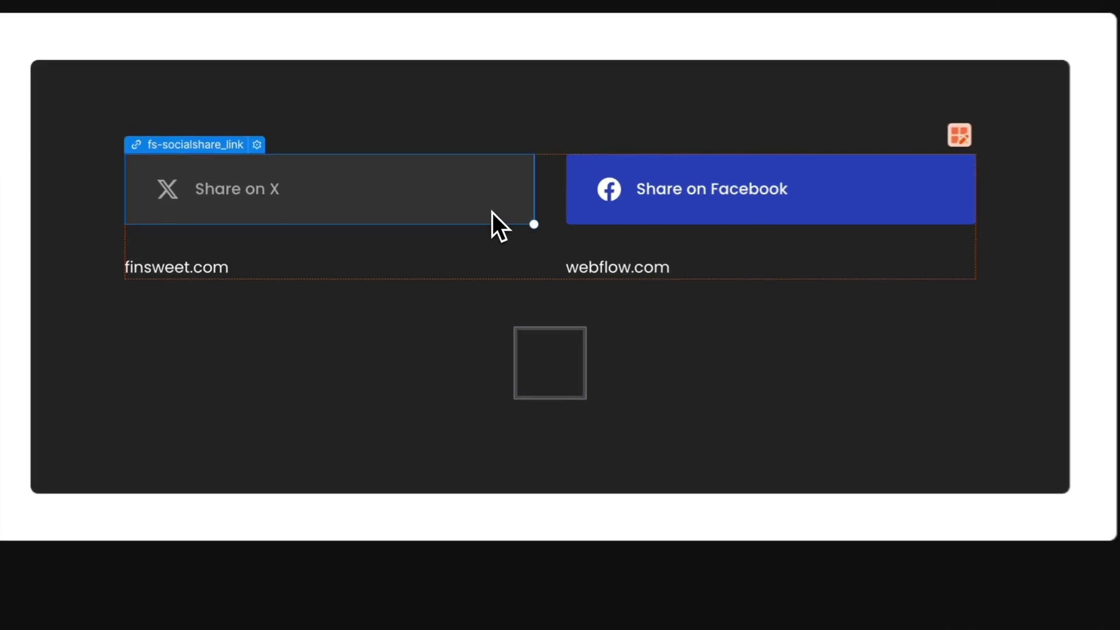
left_click_drag(485, 211, 552, 349)
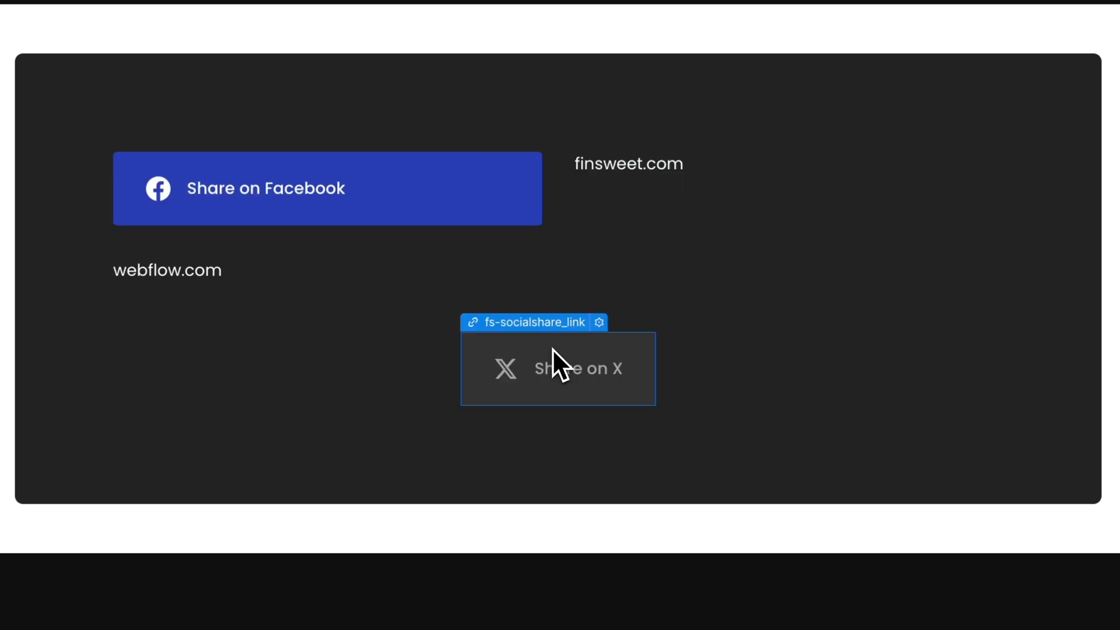
left_click(653, 167)
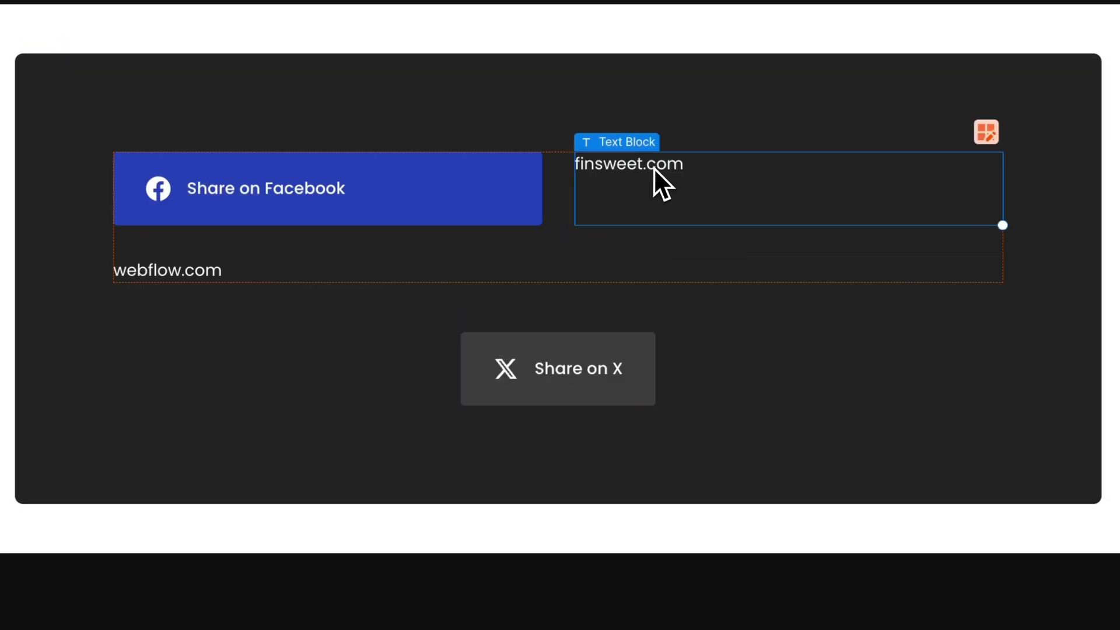
left_click_drag(653, 167, 601, 396)
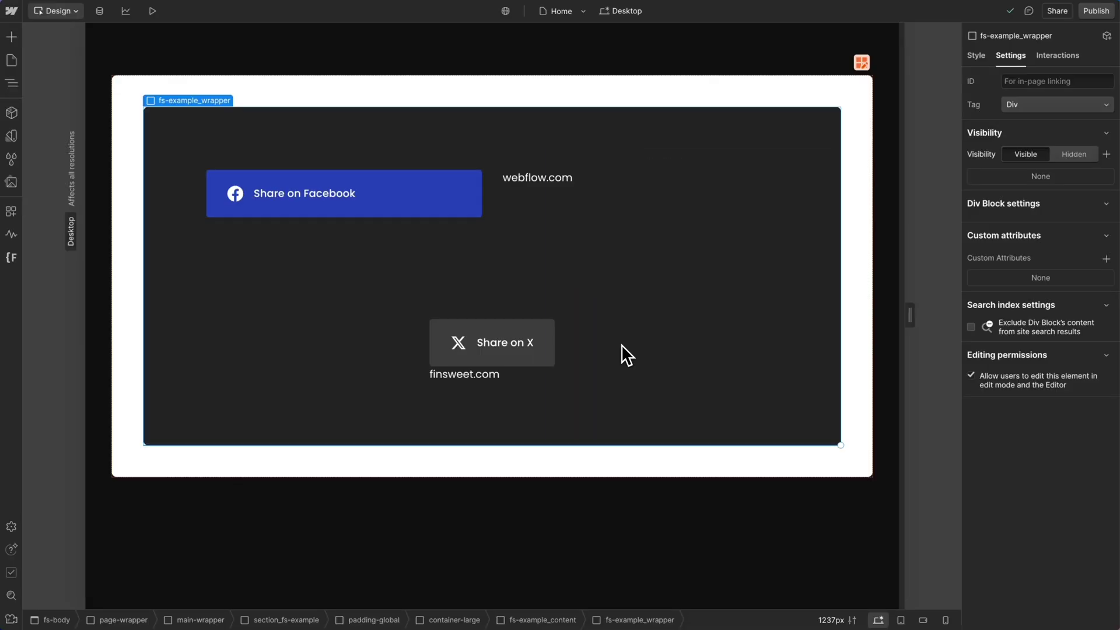
Step: Insert a second Div Block with an fs-socialshare-instance attribute
key("ctrl+k")
type("div")
key("Return")
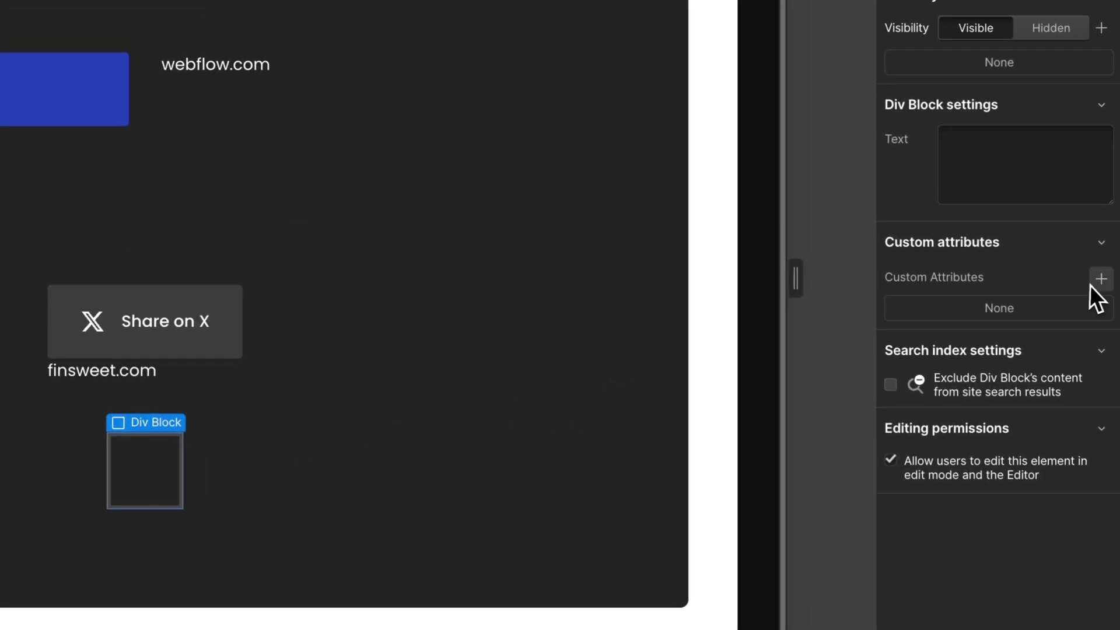
left_click(1097, 282)
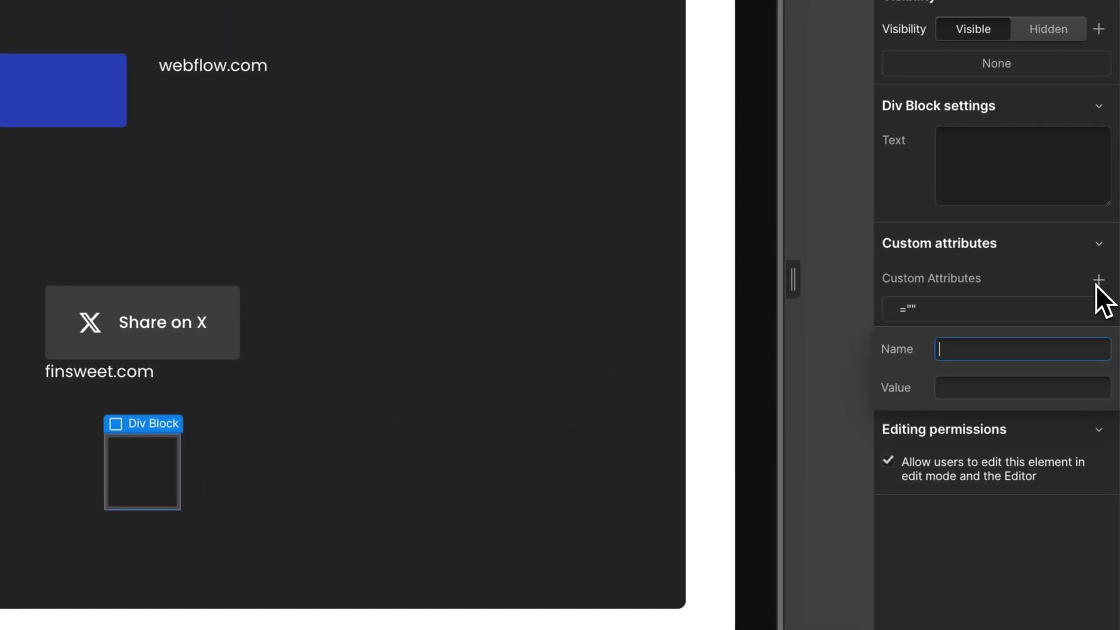
type("fs-socialshare")
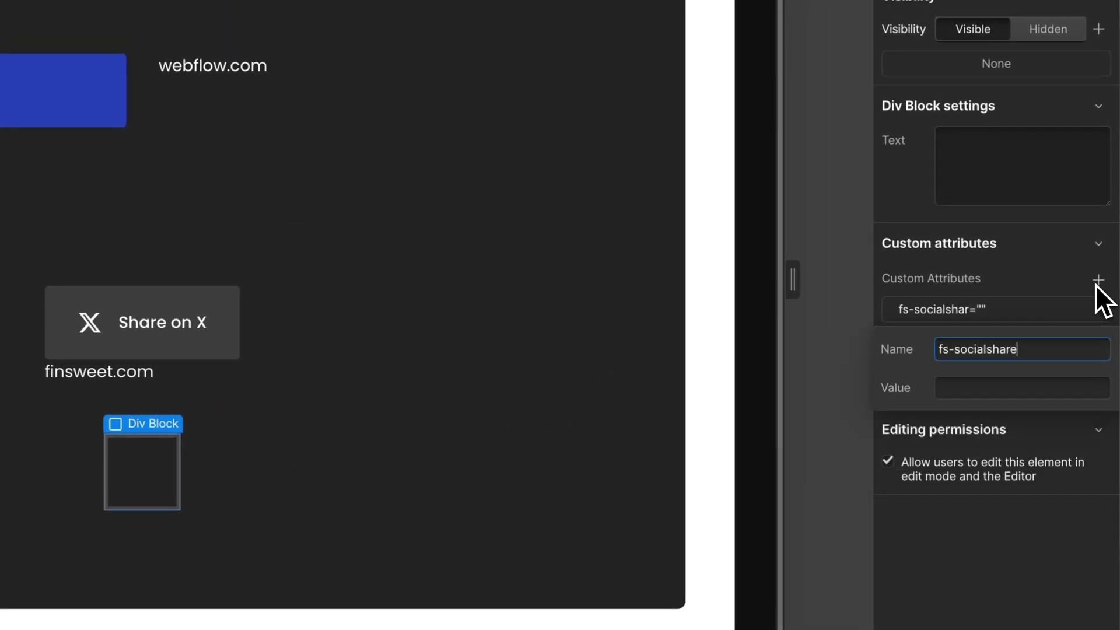
type("-inst")
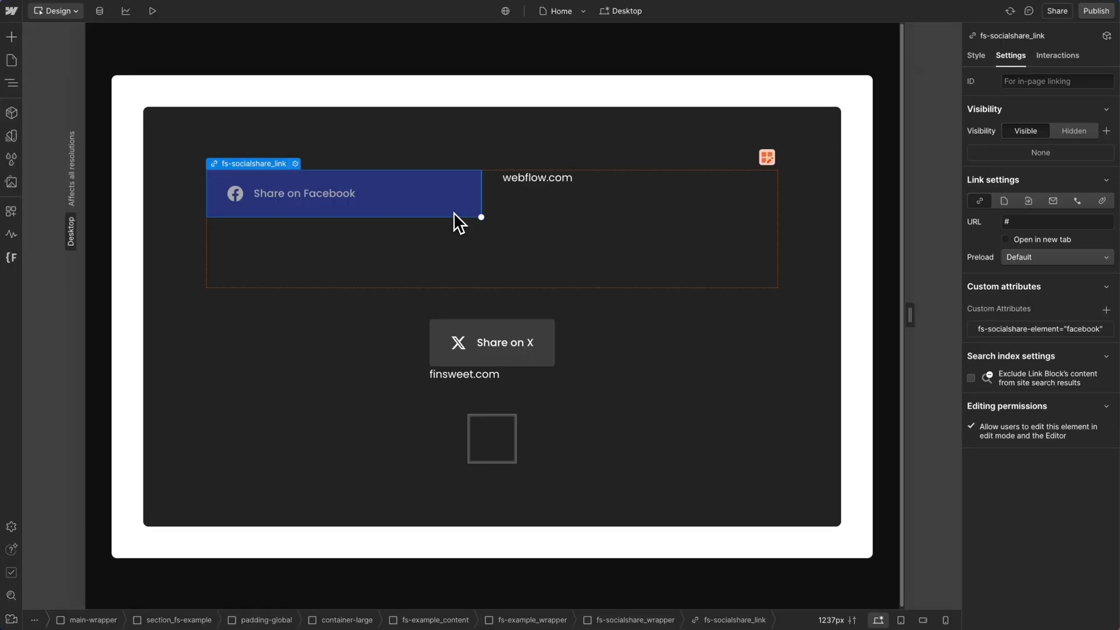
Step: Move the Share on Facebook button and webflow.com text into the second div
left_click_drag(461, 343, 494, 422)
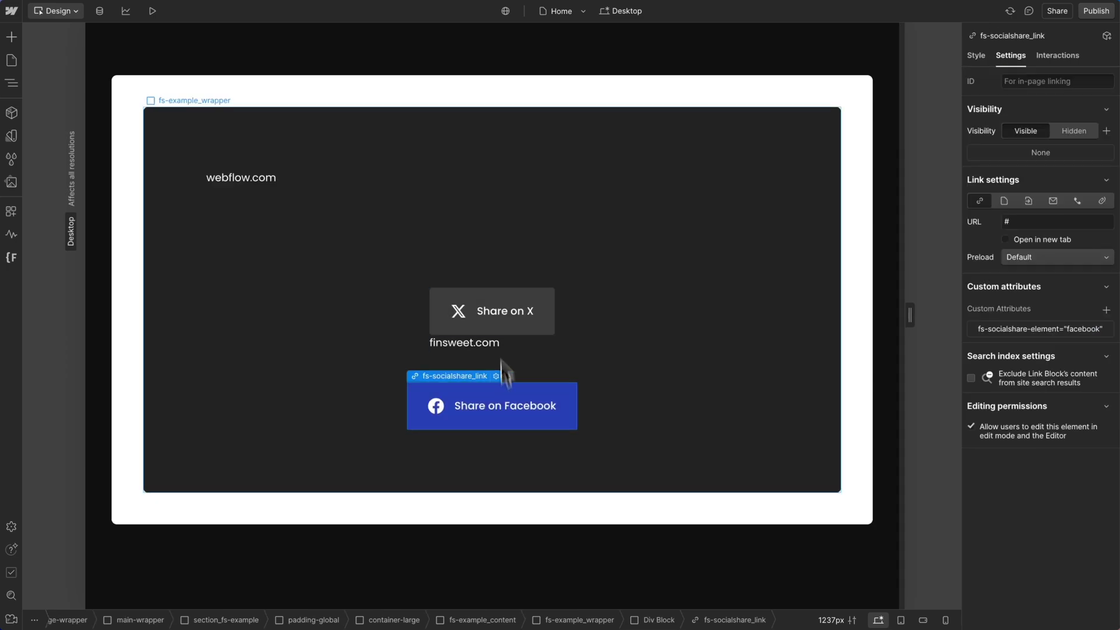
left_click(245, 180)
mouse_move(244, 184)
left_mouse_down()
mouse_move(417, 352)
mouse_move(453, 422)
left_mouse_up()
Step: Delete the now-empty fs-socialshare_wrapper
left_click(659, 397)
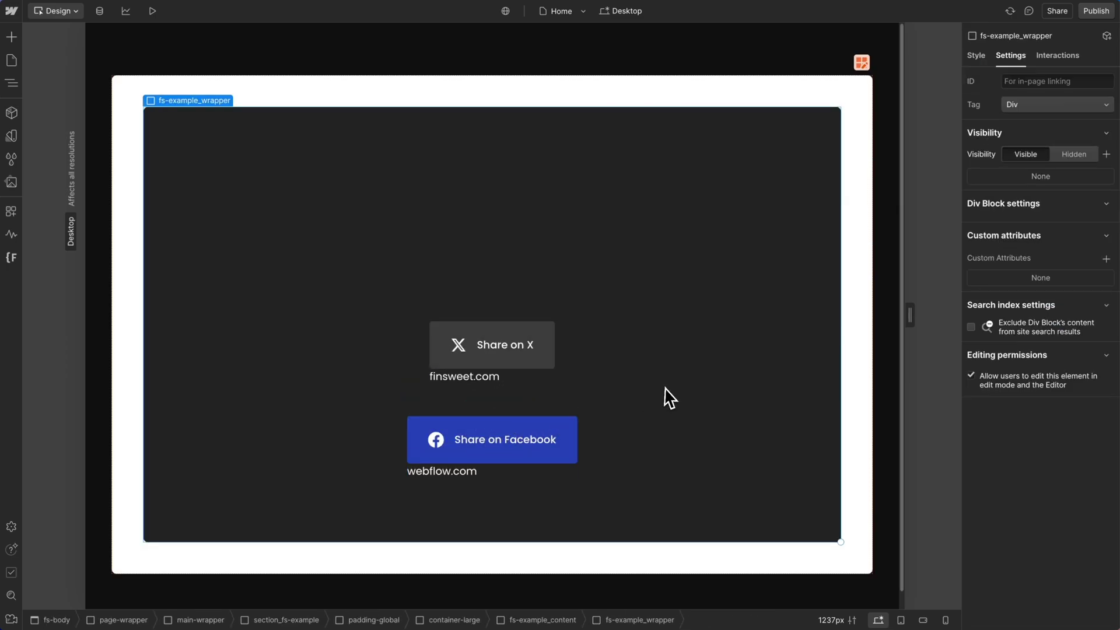
left_click(607, 232)
key("Delete")
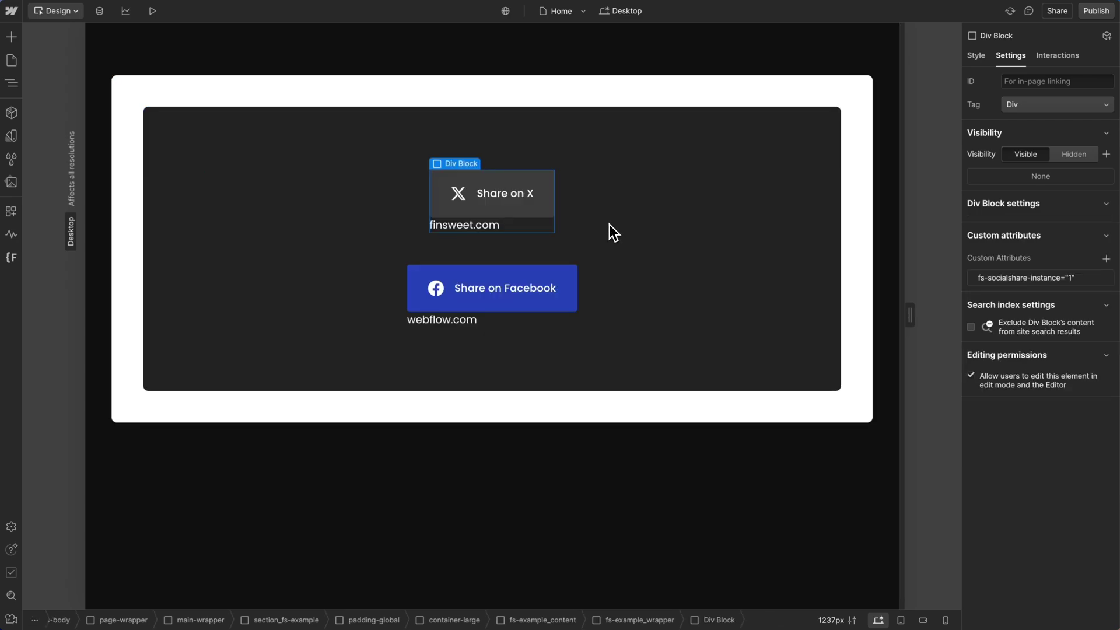
left_click(609, 222)
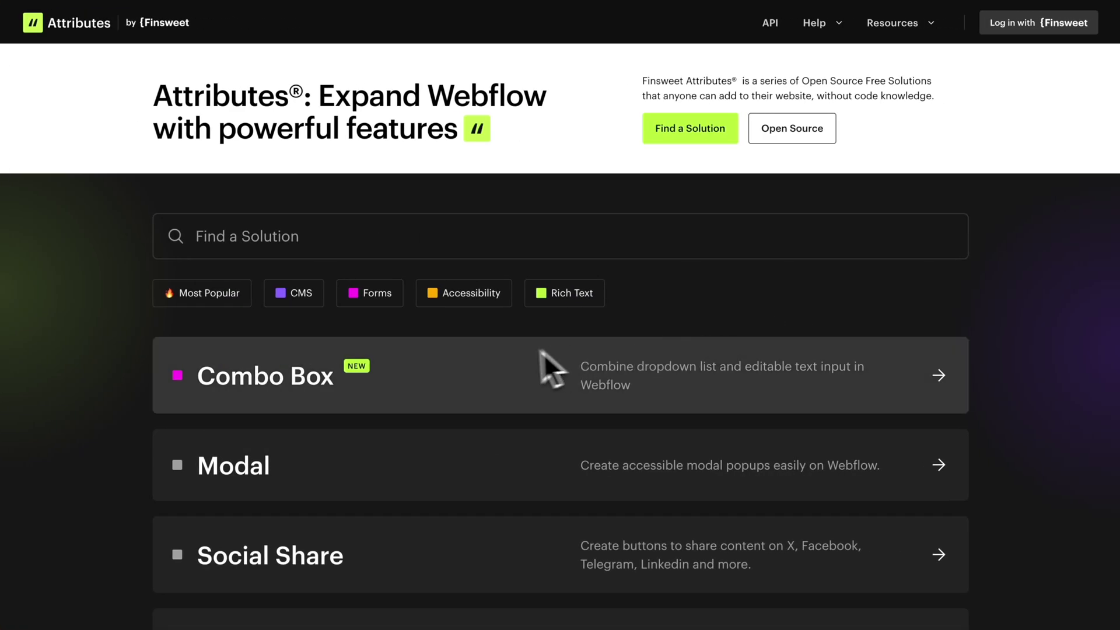
Step: Filter the Finsweet Attributes solutions to Most Popular and browse the results
left_click(245, 294)
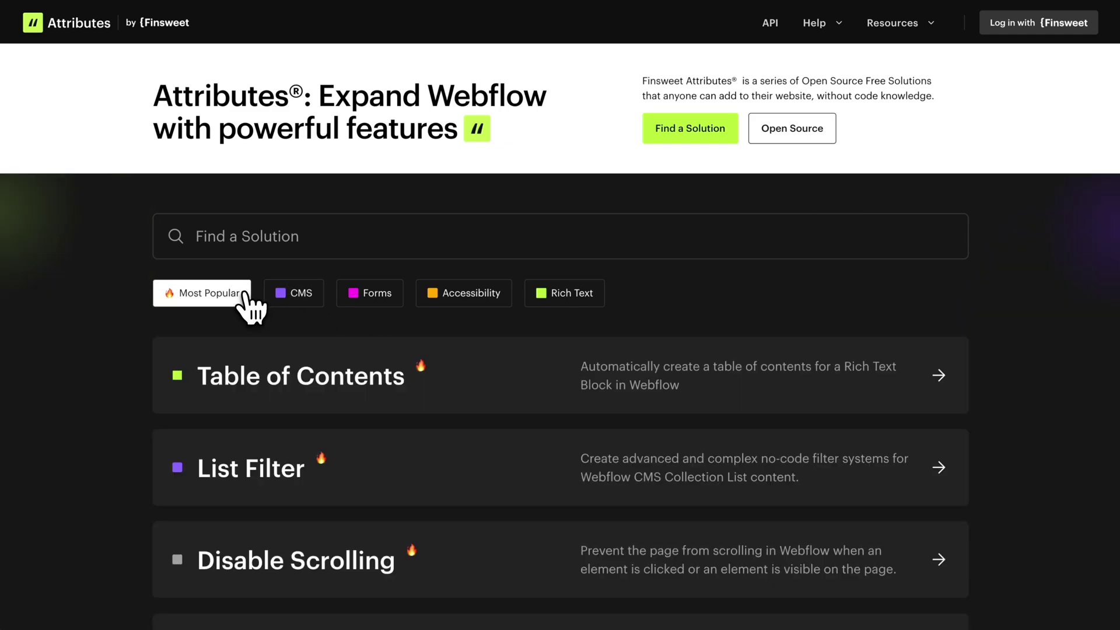
scroll(601, 392, "down", 1)
scroll(600, 403, "down", 1)
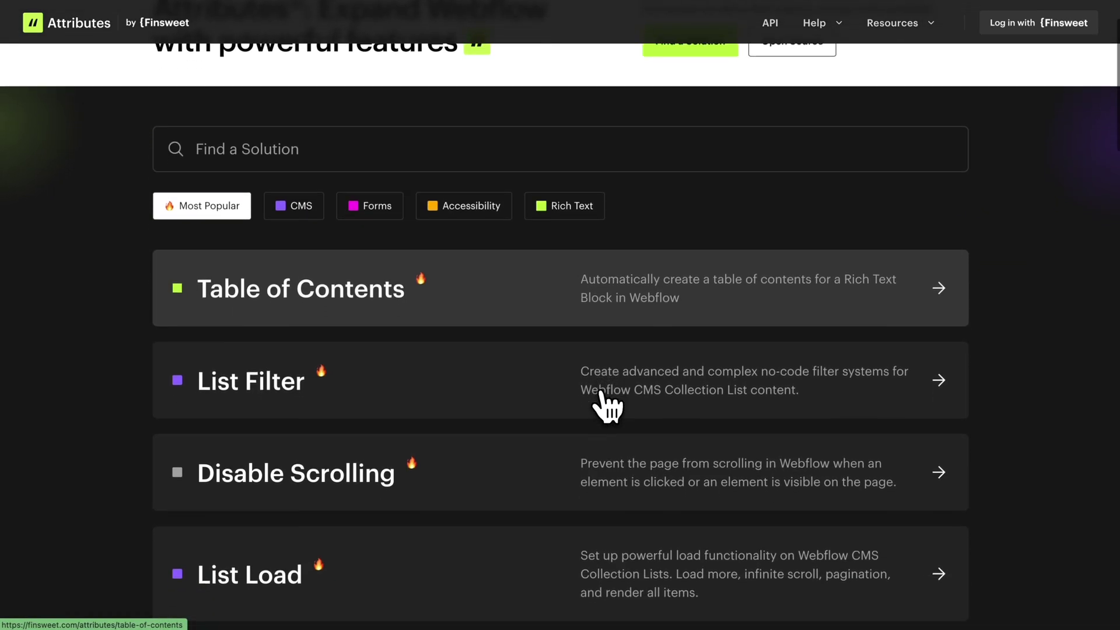
scroll(600, 403, "down", 1)
scroll(600, 403, "down", 1)
scroll(601, 402, "down", 1)
scroll(606, 401, "down", 1)
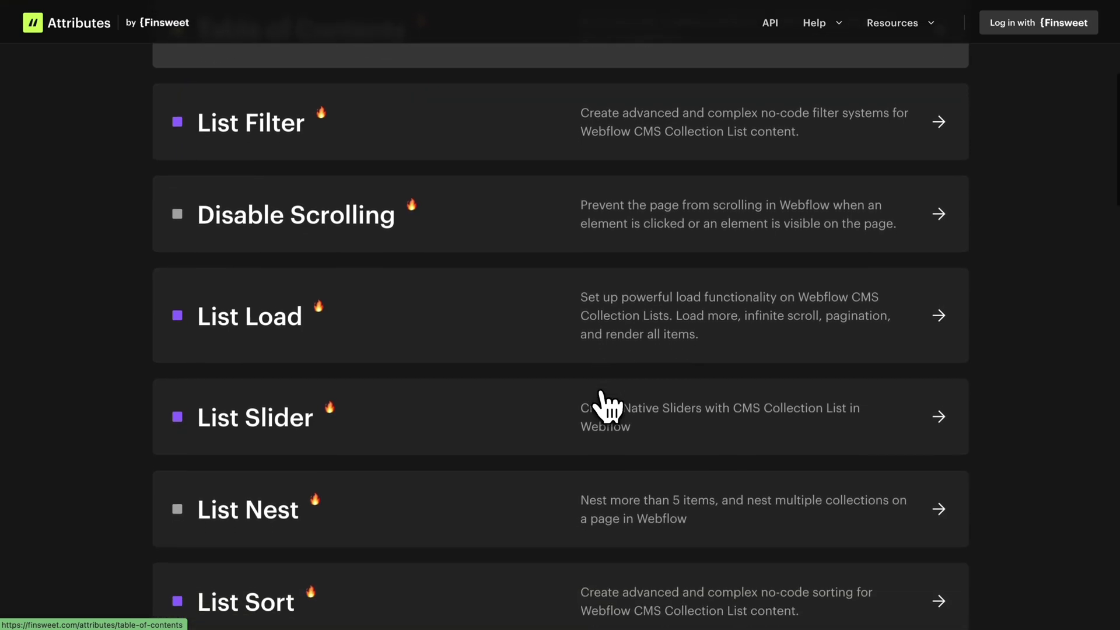
scroll(607, 405, "down", 1)
Step: Open the List Sort solution and read through its setup steps
left_click(676, 403)
scroll(752, 408, "down", 4)
scroll(743, 392, "down", 3)
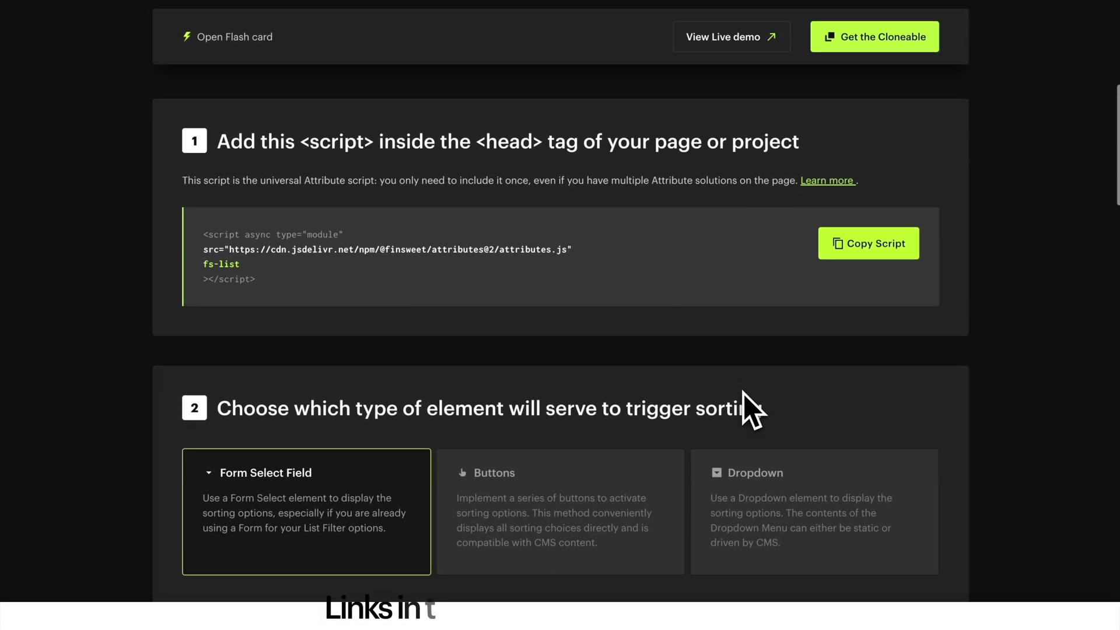
scroll(743, 392, "down", 3)
scroll(743, 392, "down", 5)
scroll(742, 392, "down", 3)
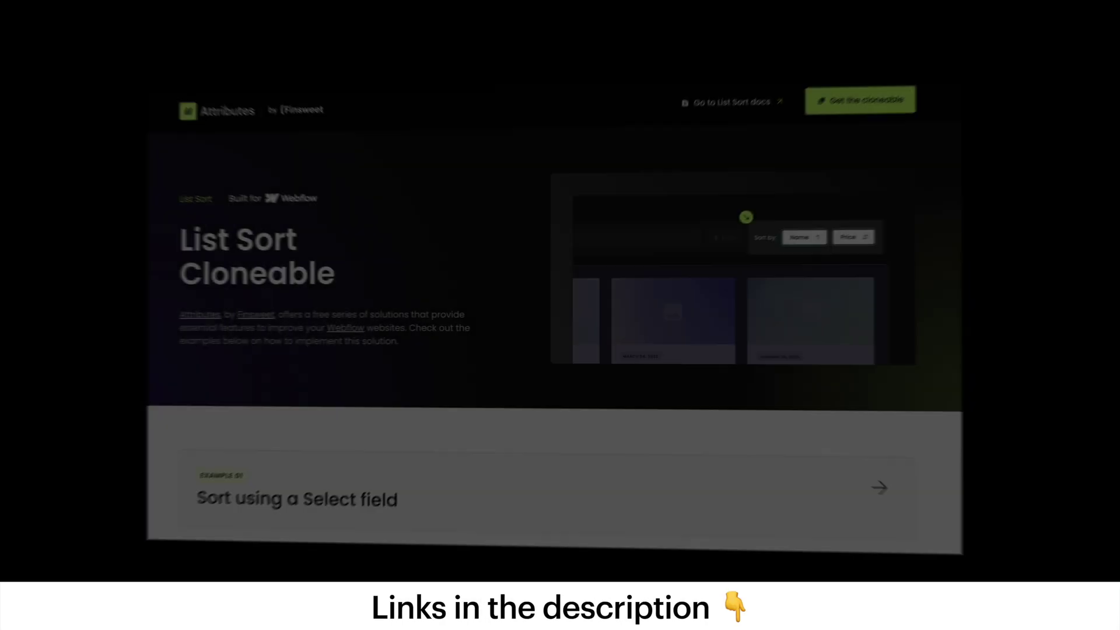